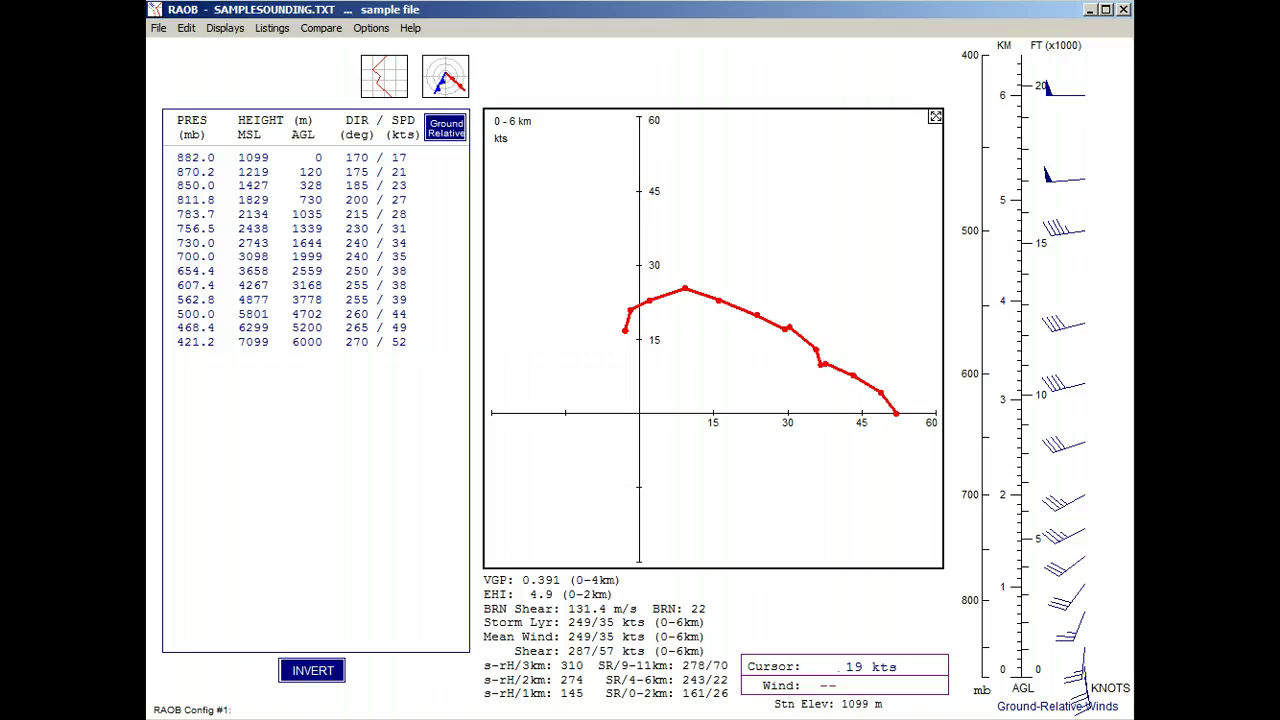
Plot the brown storm-motion vector and the olive storm-layer mean wind vector on the hodograph using the Storm-Motion diagram options.
click(367, 28)
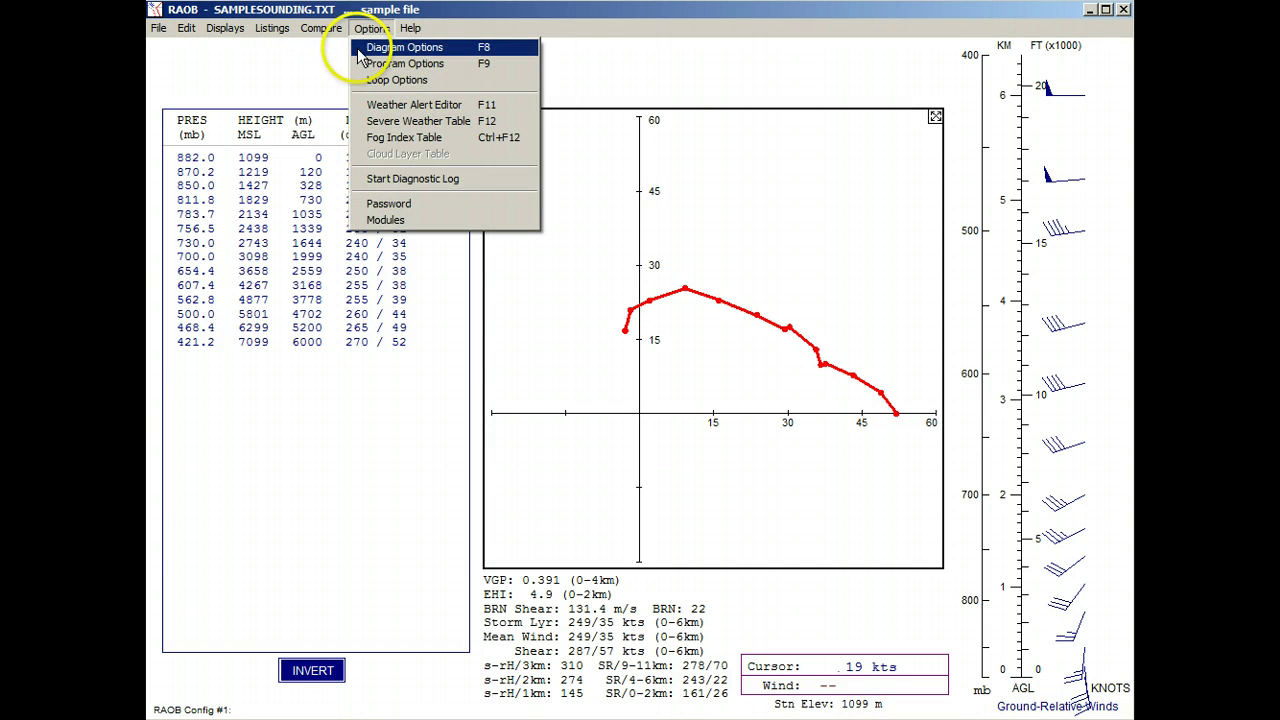
click(362, 50)
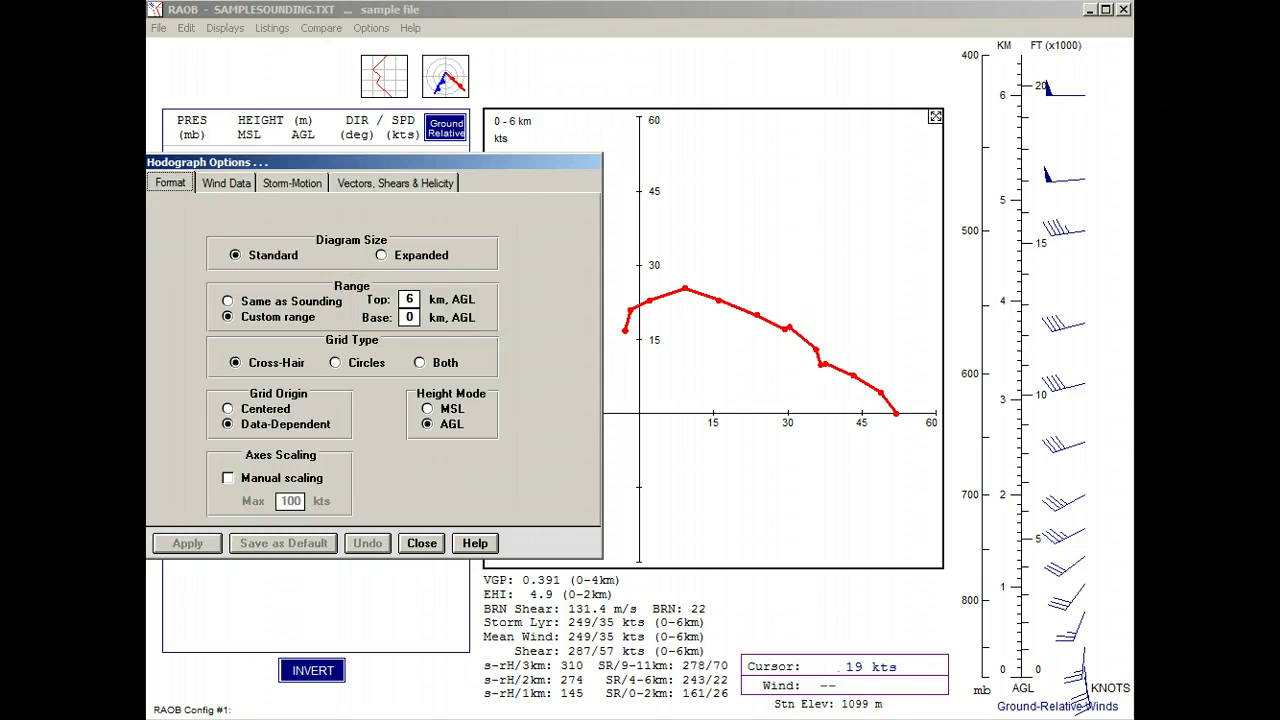
click(290, 183)
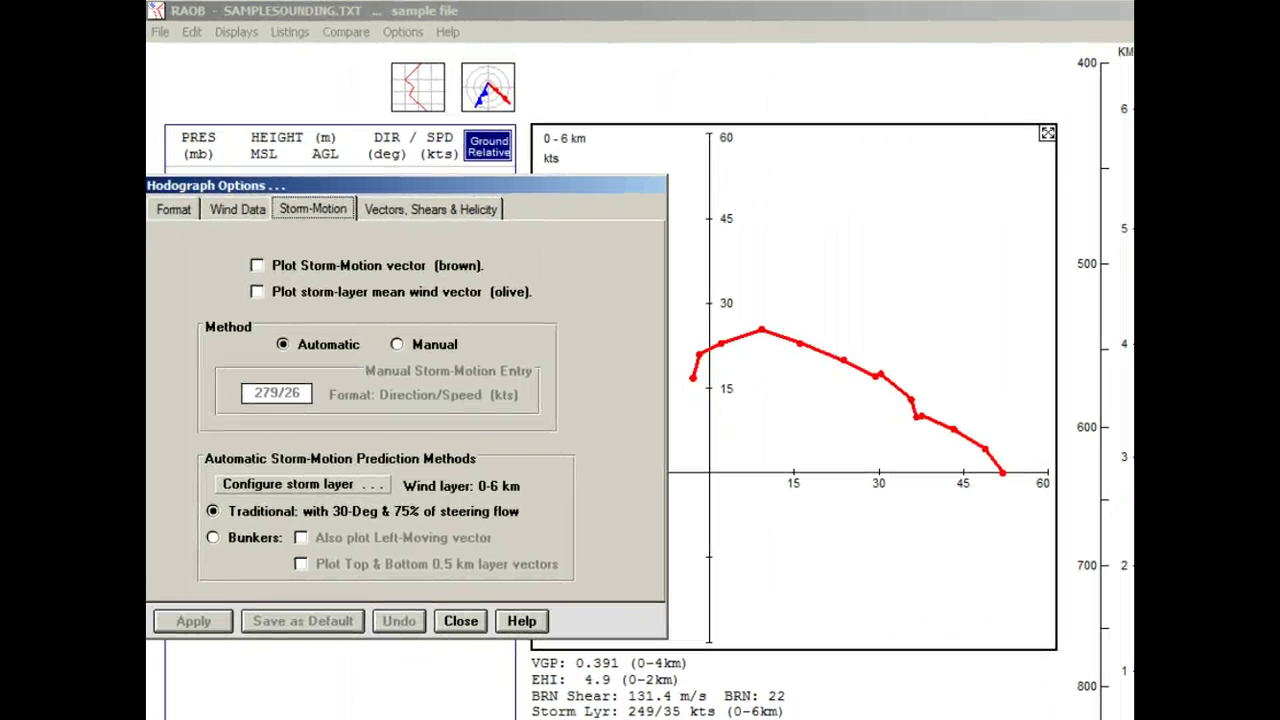
click(257, 265)
click(190, 621)
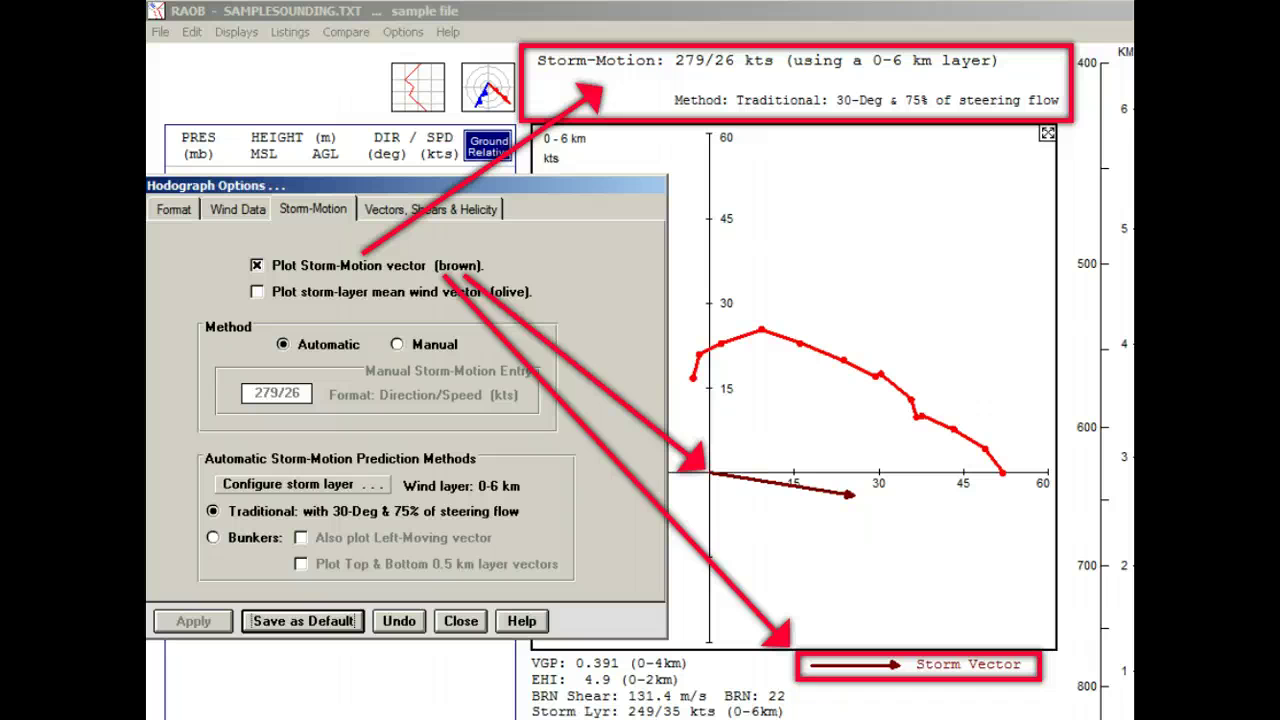
click(257, 293)
click(192, 624)
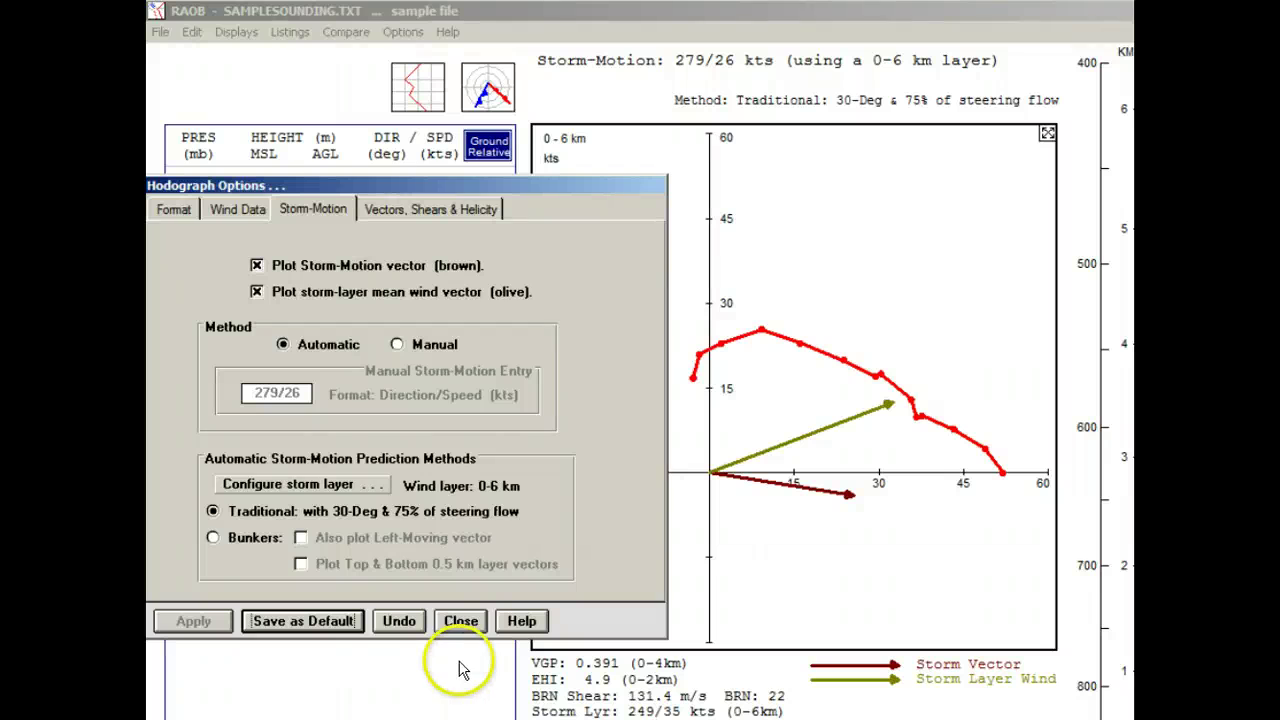
click(461, 621)
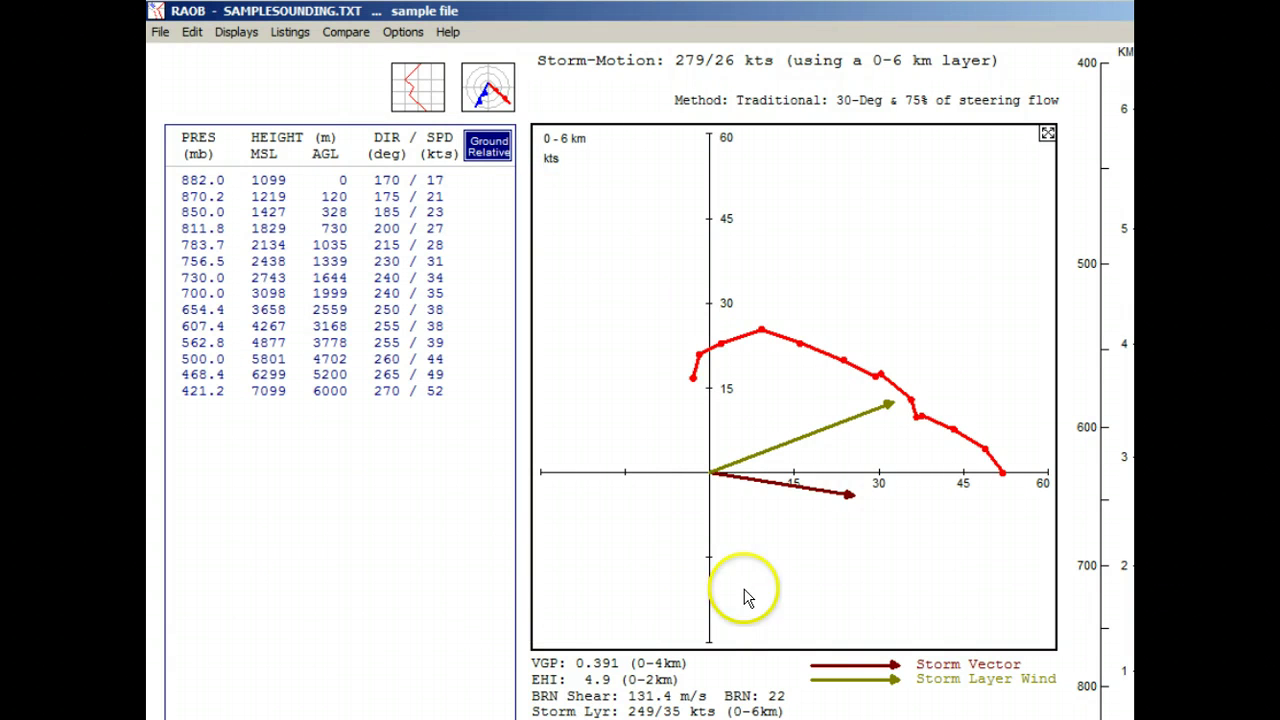
Move the 500 mb wind point on the hodograph to about 302°/39 kts, and restore the original sounding winds.
mouse_move(951, 428)
mouse_down()
mouse_move(960, 306)
mouse_move(923, 480)
mouse_move(886, 584)
mouse_move(866, 600)
mouse_move(923, 489)
mouse_move(911, 303)
mouse_move(881, 224)
mouse_move(906, 449)
mouse_move(829, 577)
mouse_move(764, 600)
mouse_move(943, 597)
mouse_move(754, 609)
mouse_move(877, 614)
mouse_move(966, 366)
mouse_move(974, 286)
mouse_move(954, 549)
mouse_move(980, 571)
mouse_move(940, 606)
mouse_move(839, 599)
mouse_move(789, 469)
mouse_move(863, 363)
mouse_move(843, 309)
mouse_move(954, 396)
mouse_move(974, 497)
mouse_move(971, 577)
mouse_move(937, 606)
mouse_move(897, 613)
mouse_move(898, 590)
mouse_up()
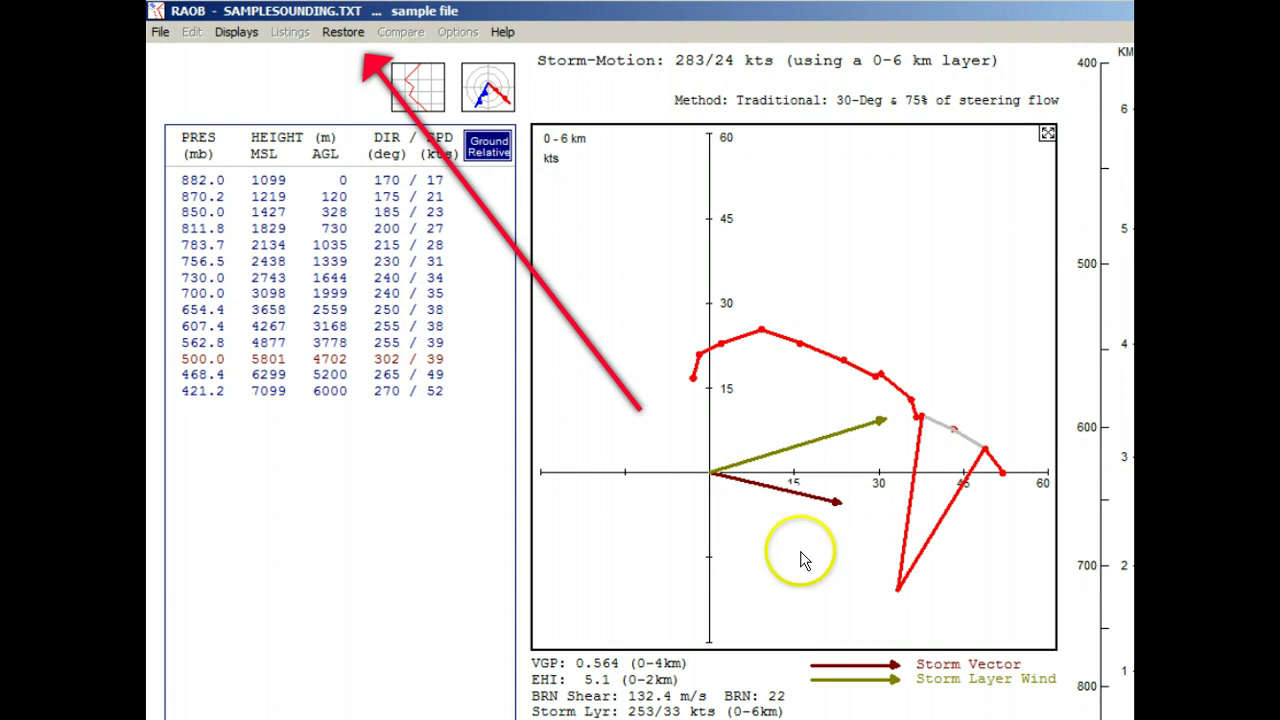
click(342, 33)
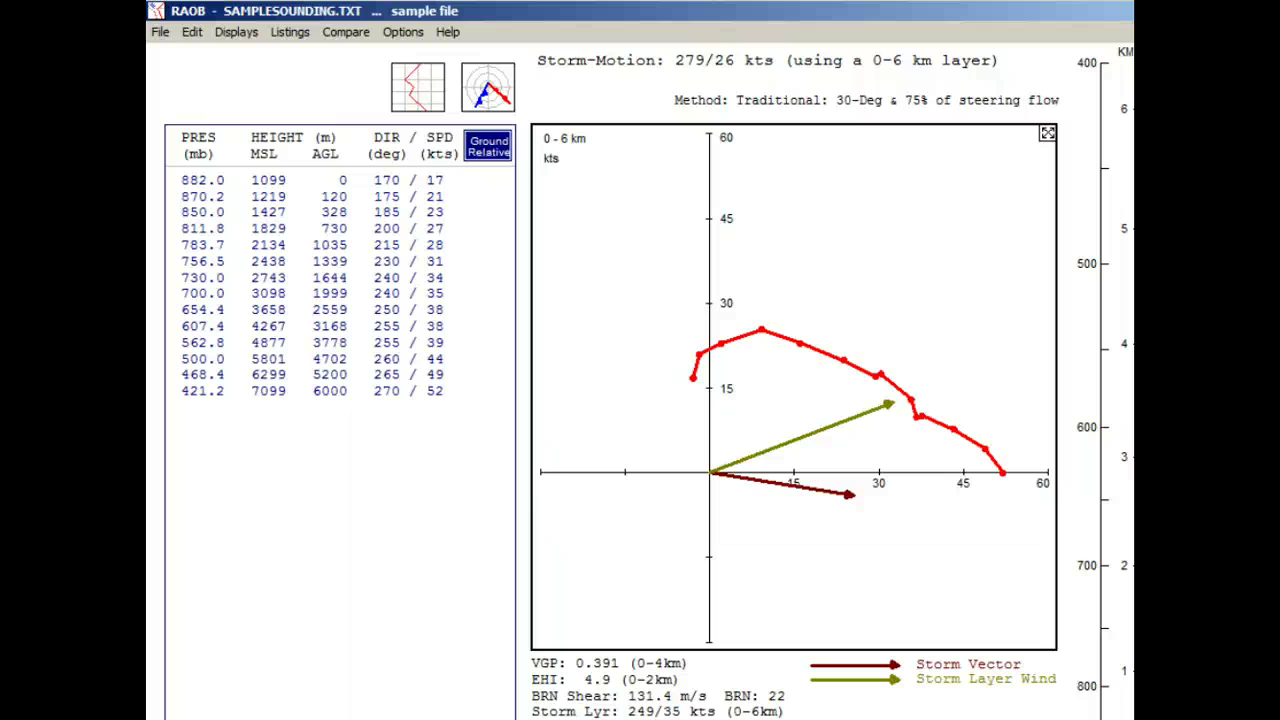
Examine the storm motion method settings in the program's algorithm options, and leave without changes.
click(404, 32)
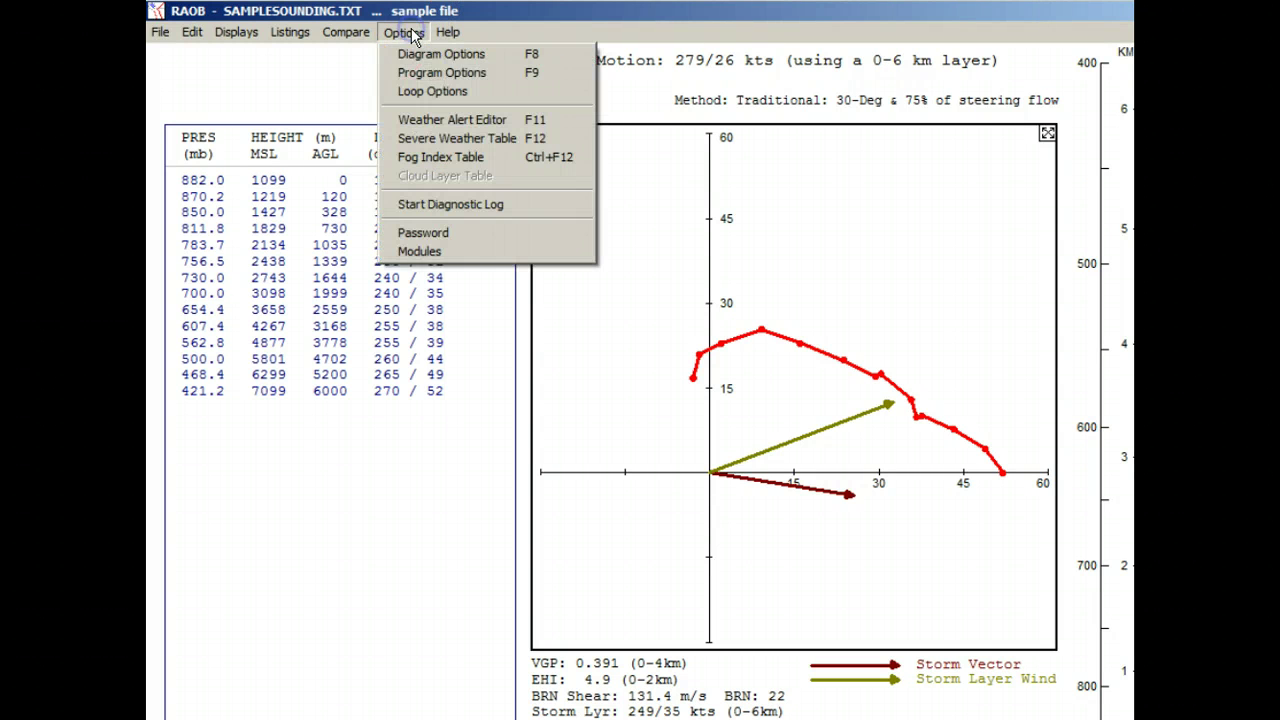
click(497, 84)
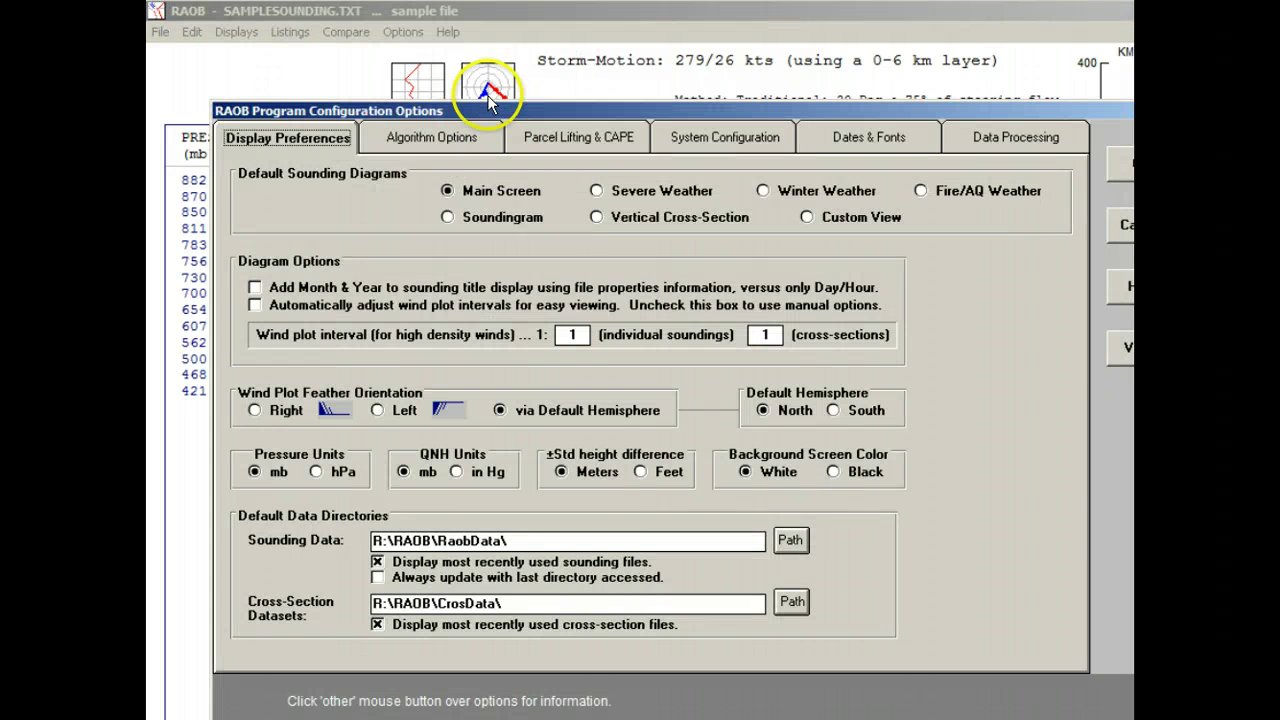
click(483, 142)
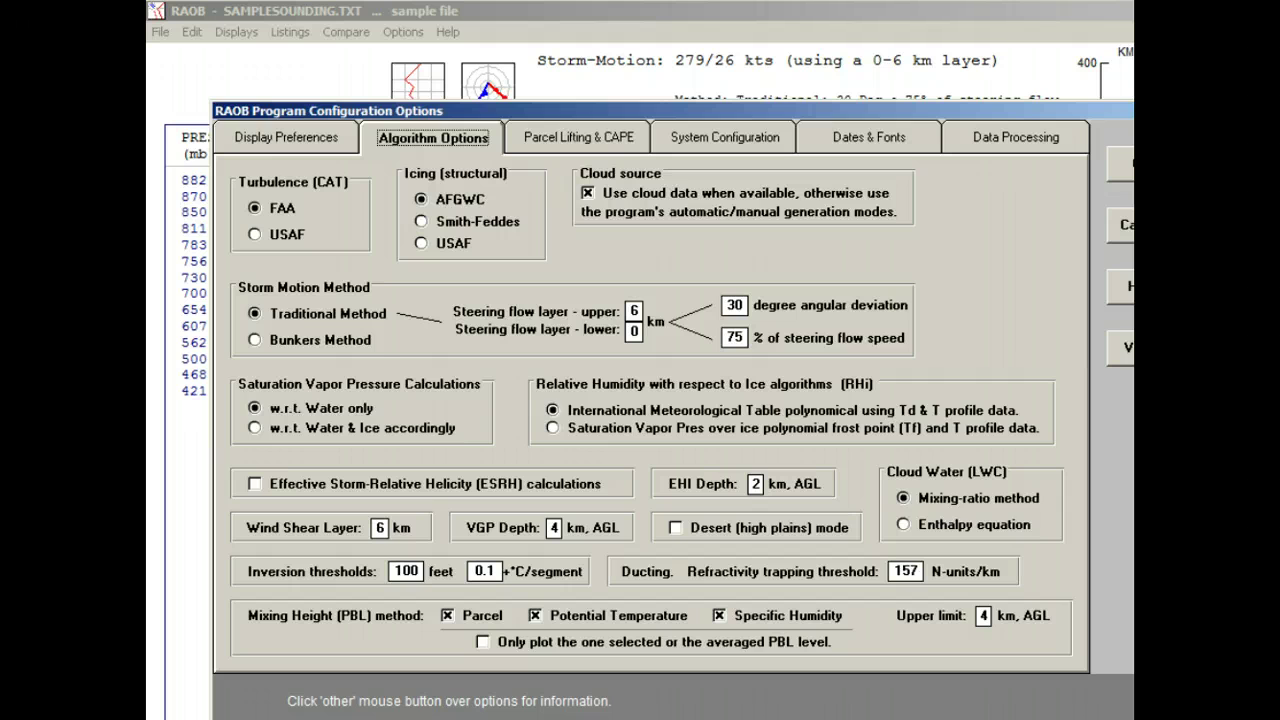
key(Escape)
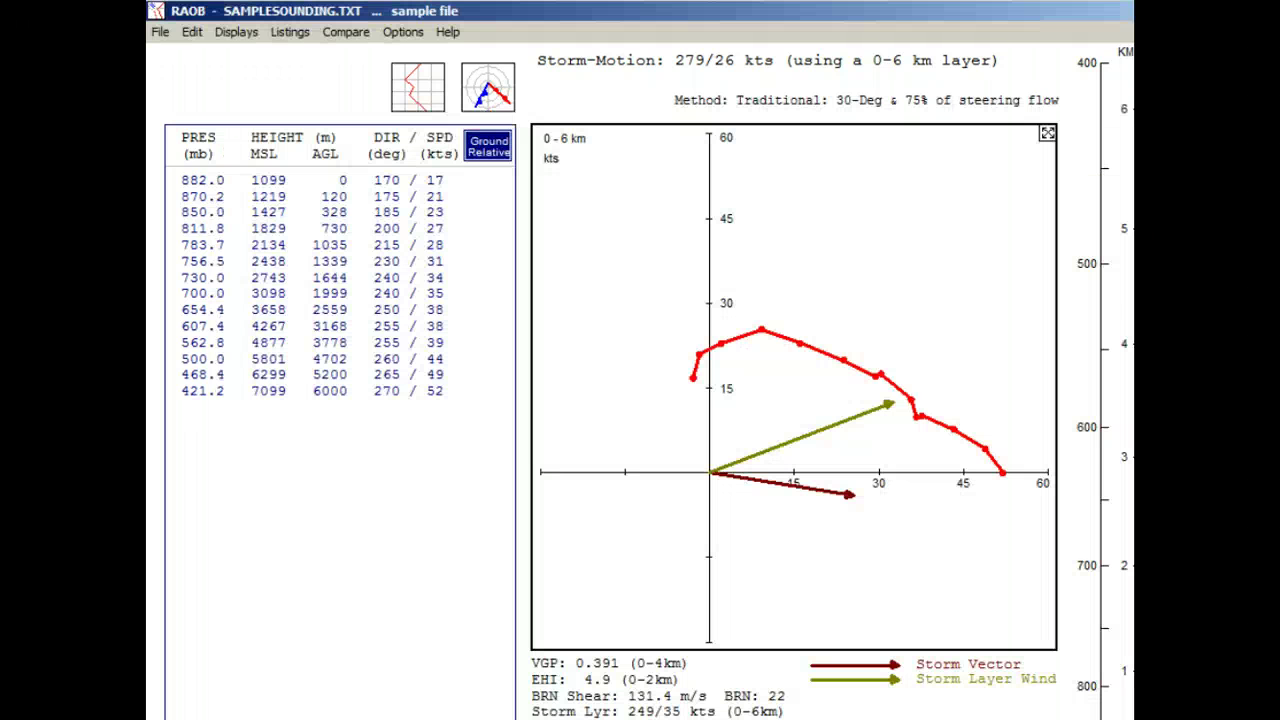
Configure the storm layer from the hodograph's storm-motion options, setting the Storm Motion Method to Bunkers.
right_click(628, 319)
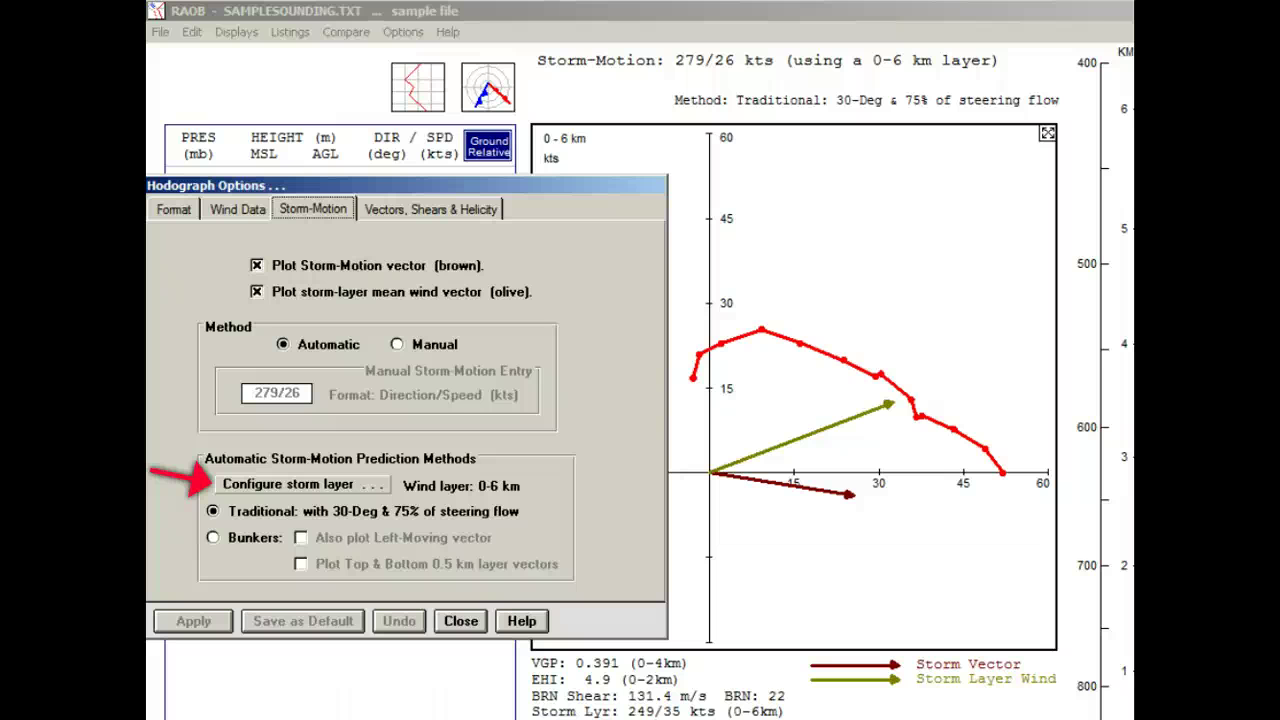
click(229, 490)
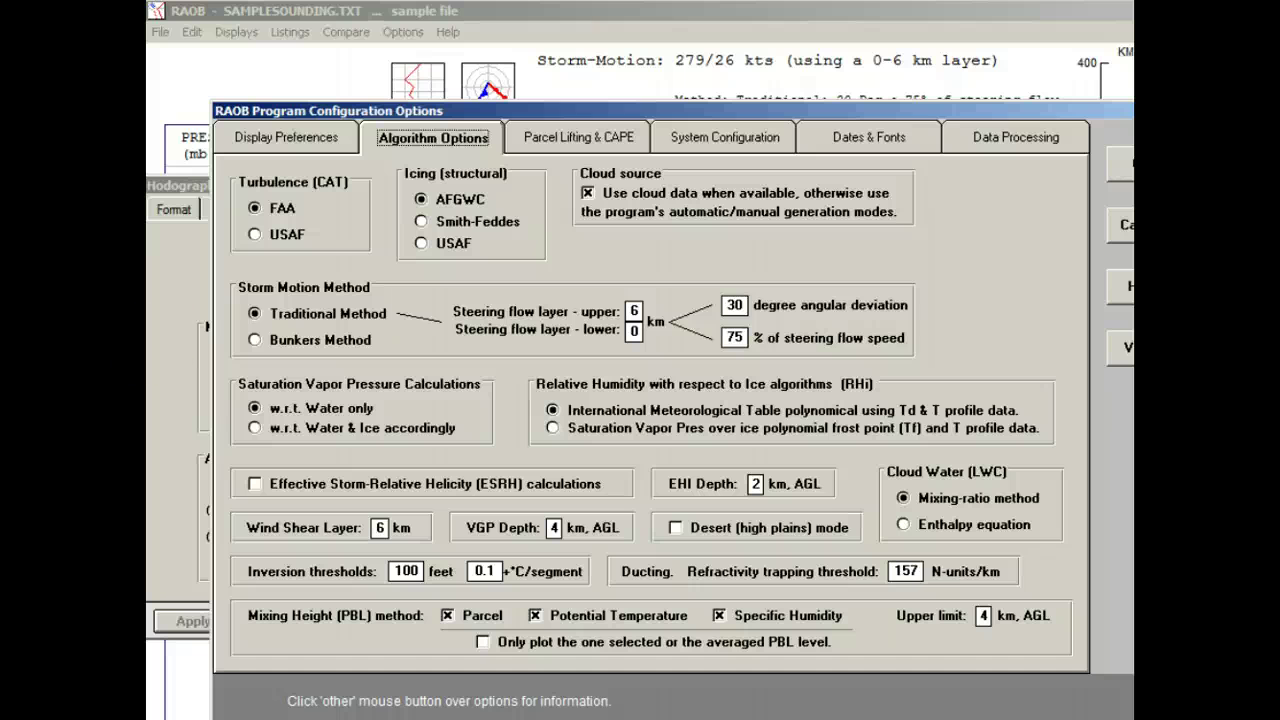
click(256, 340)
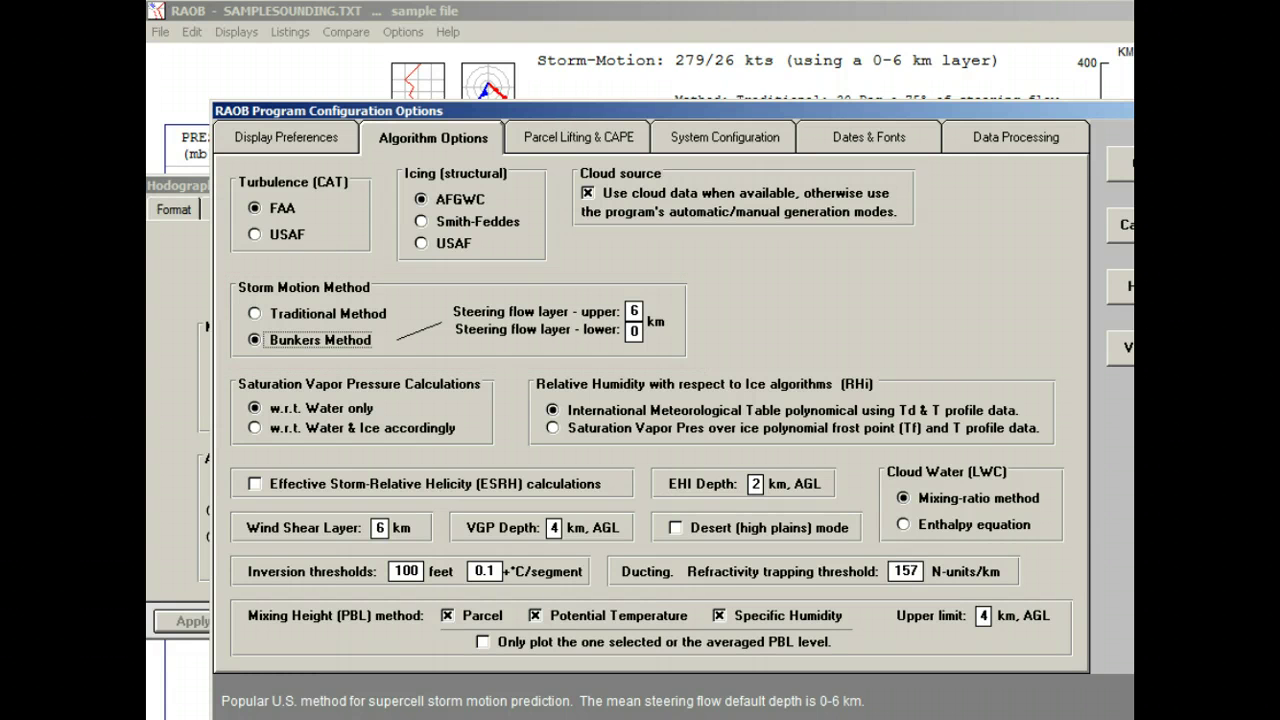
click(1128, 165)
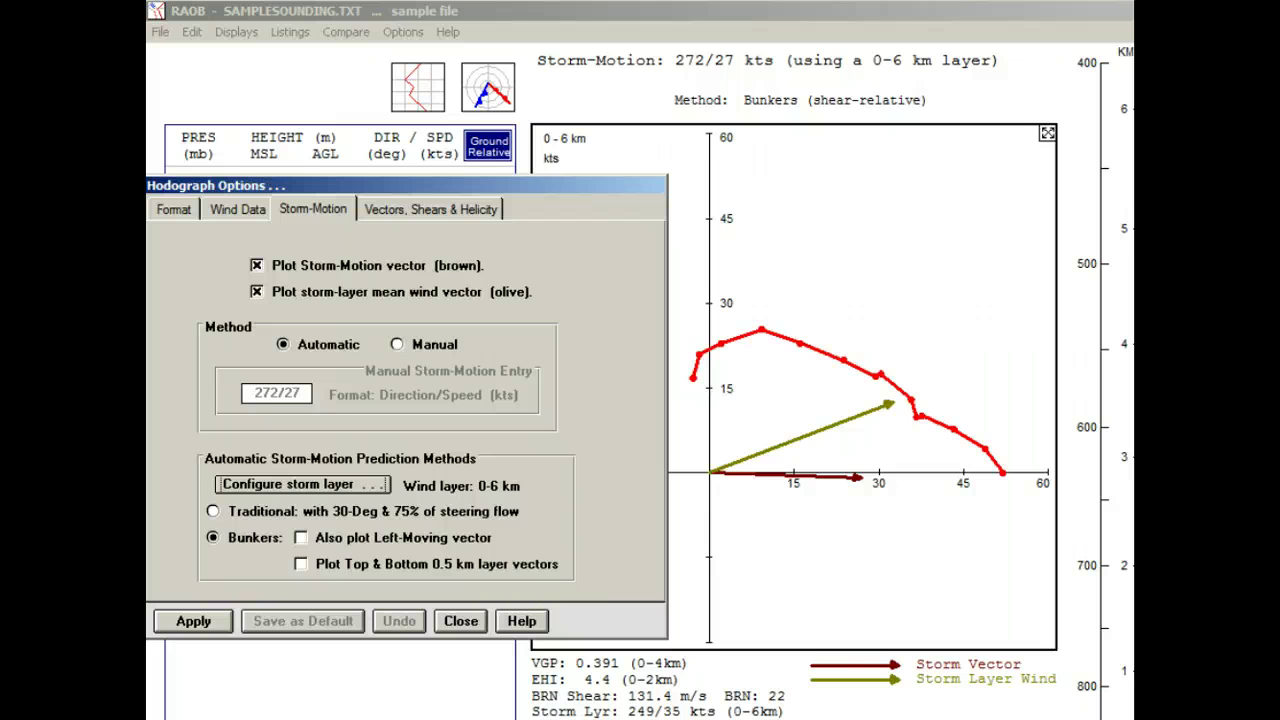
Compare the automatic prediction methods by applying Traditional and Bunkers alternately, twice each, ending on Bunkers.
click(208, 511)
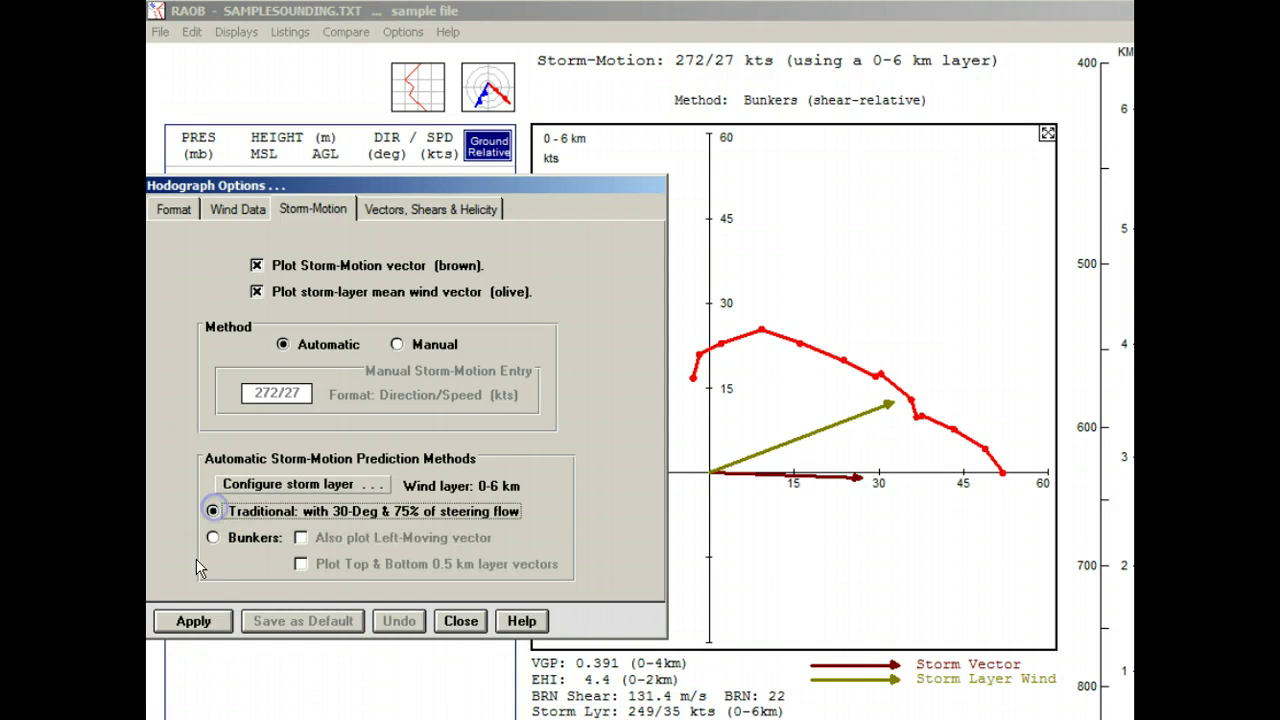
click(190, 621)
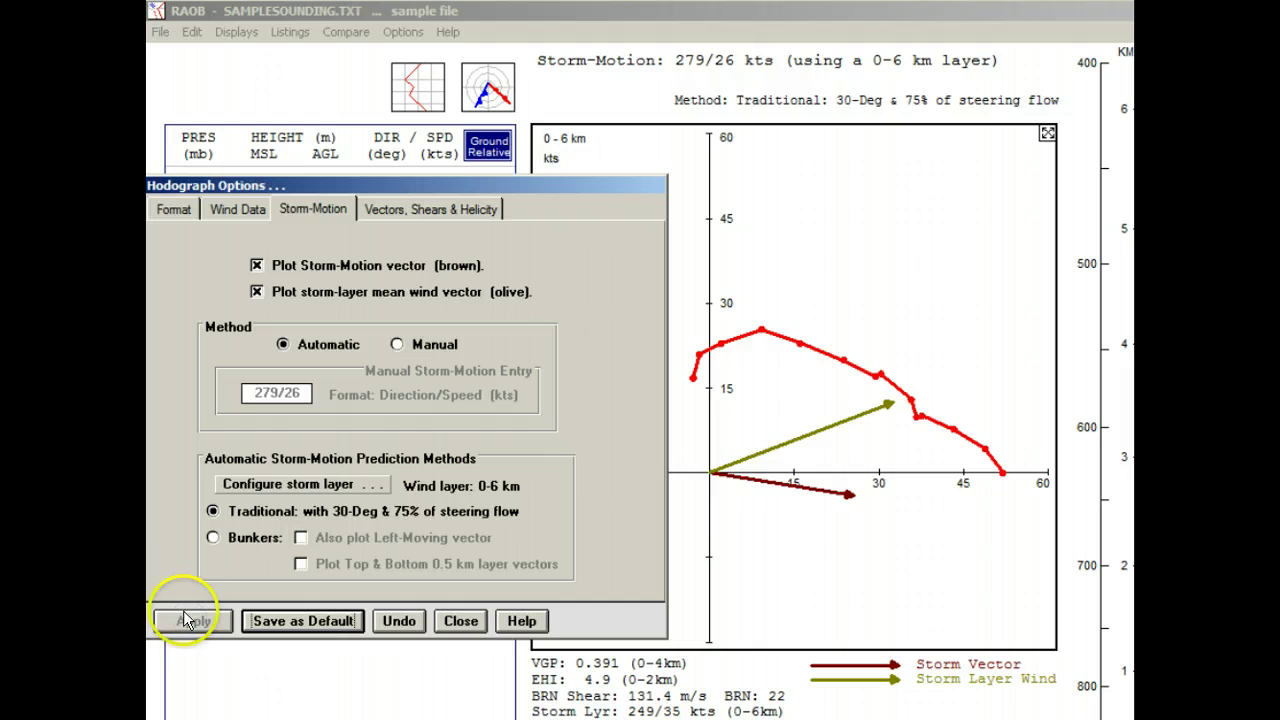
click(212, 537)
click(195, 620)
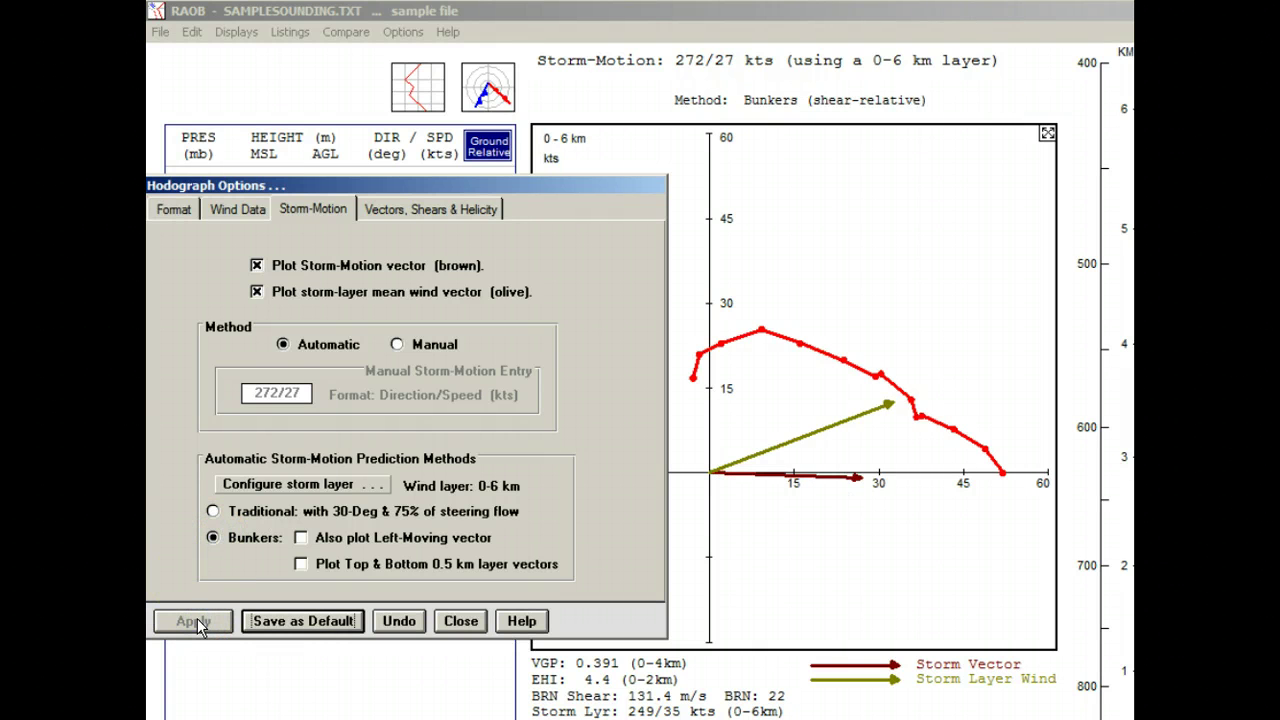
click(212, 511)
click(195, 621)
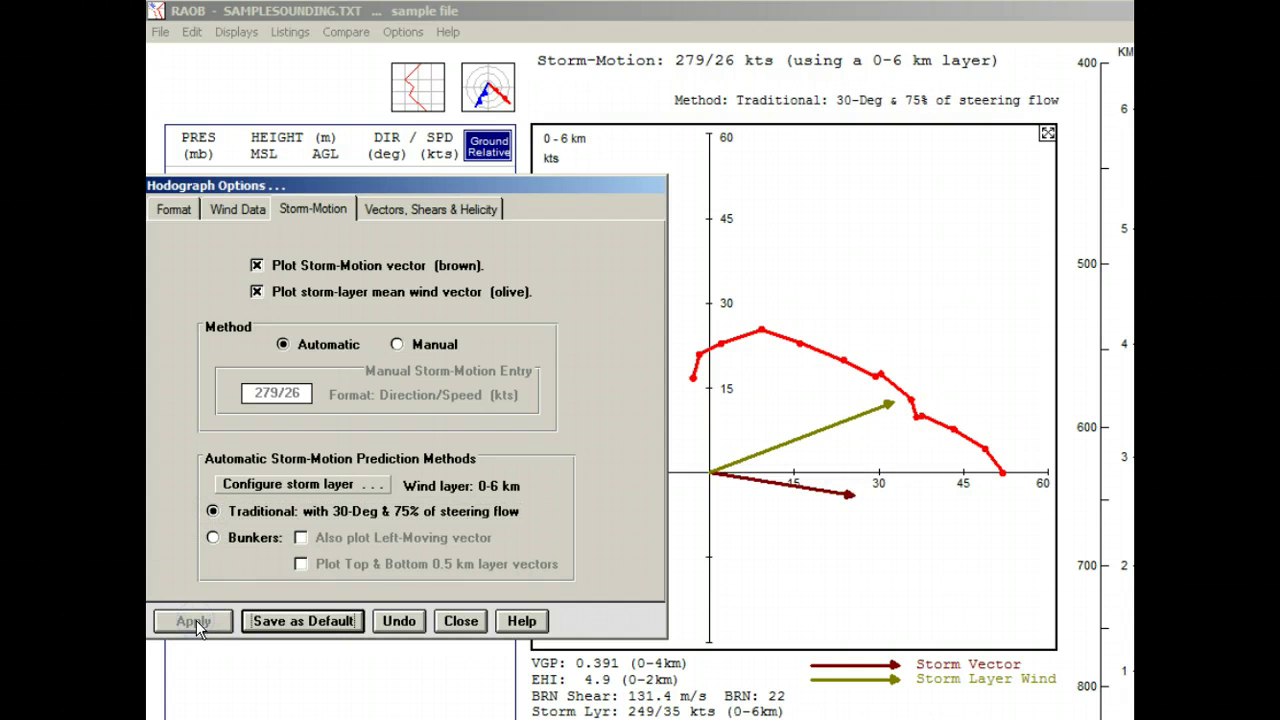
click(213, 539)
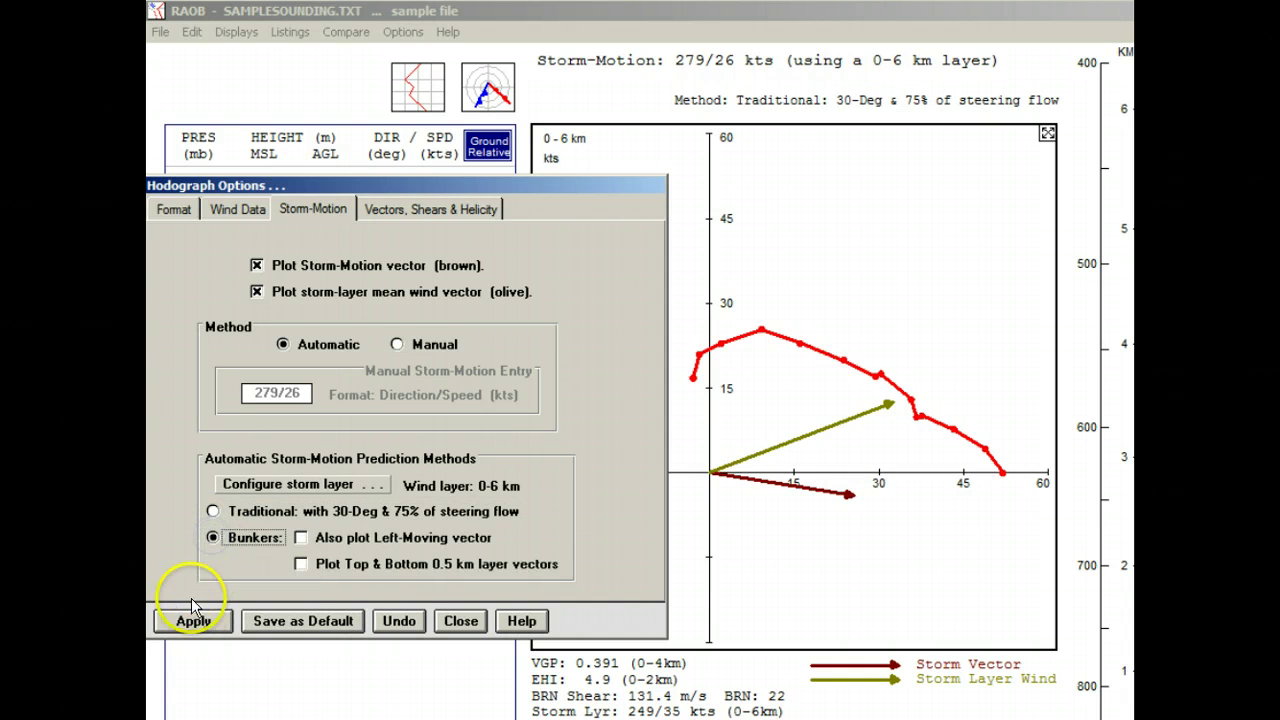
click(195, 620)
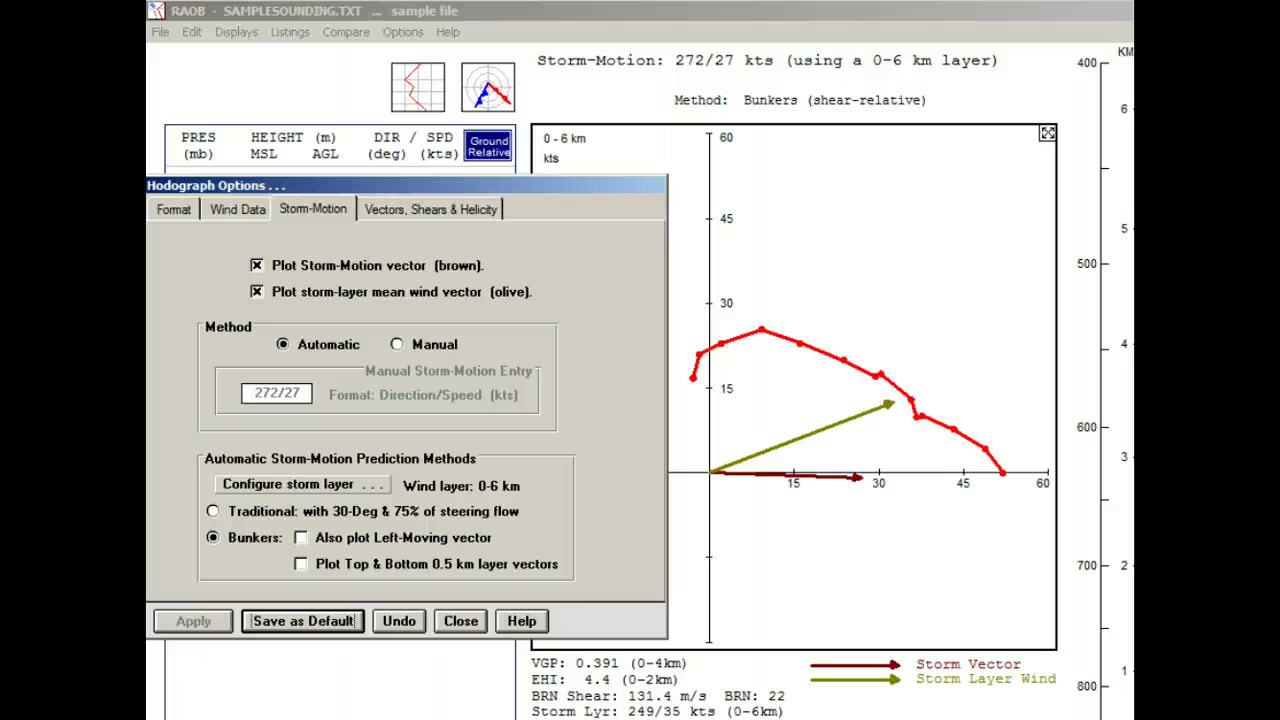
Add the Bunkers left-moving storm vector to the hodograph and close the hodograph options.
click(300, 537)
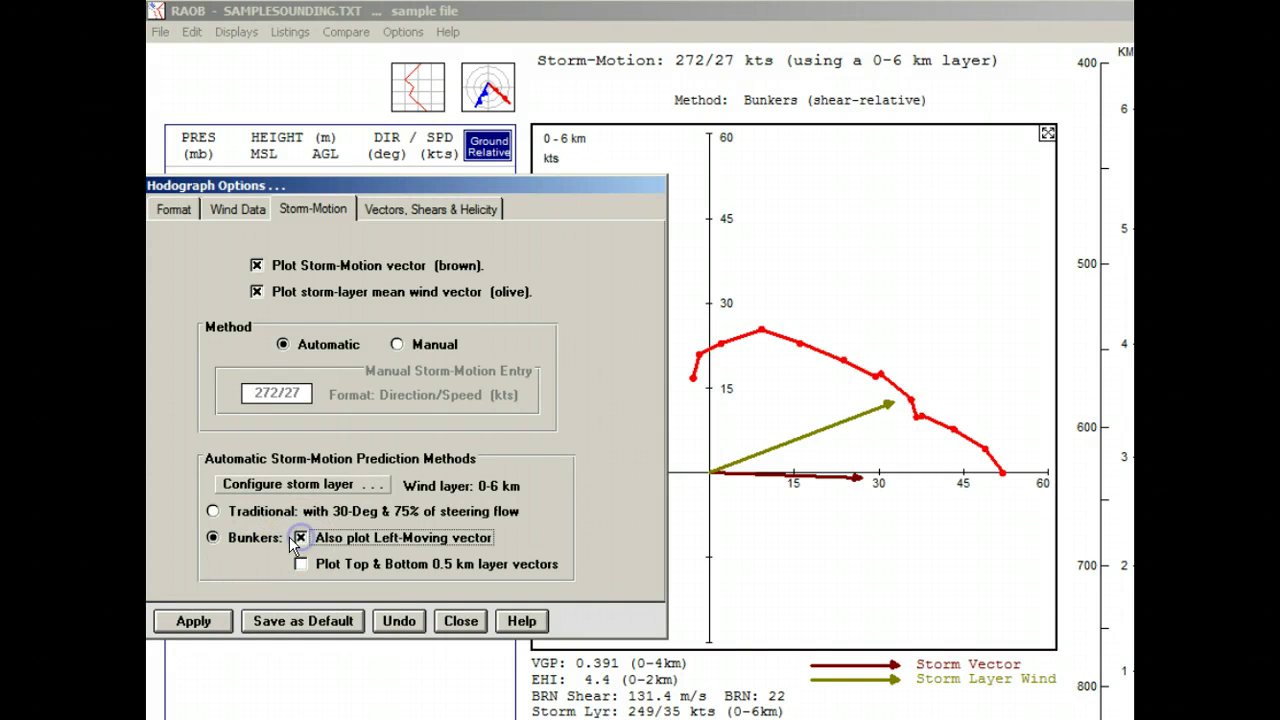
click(192, 621)
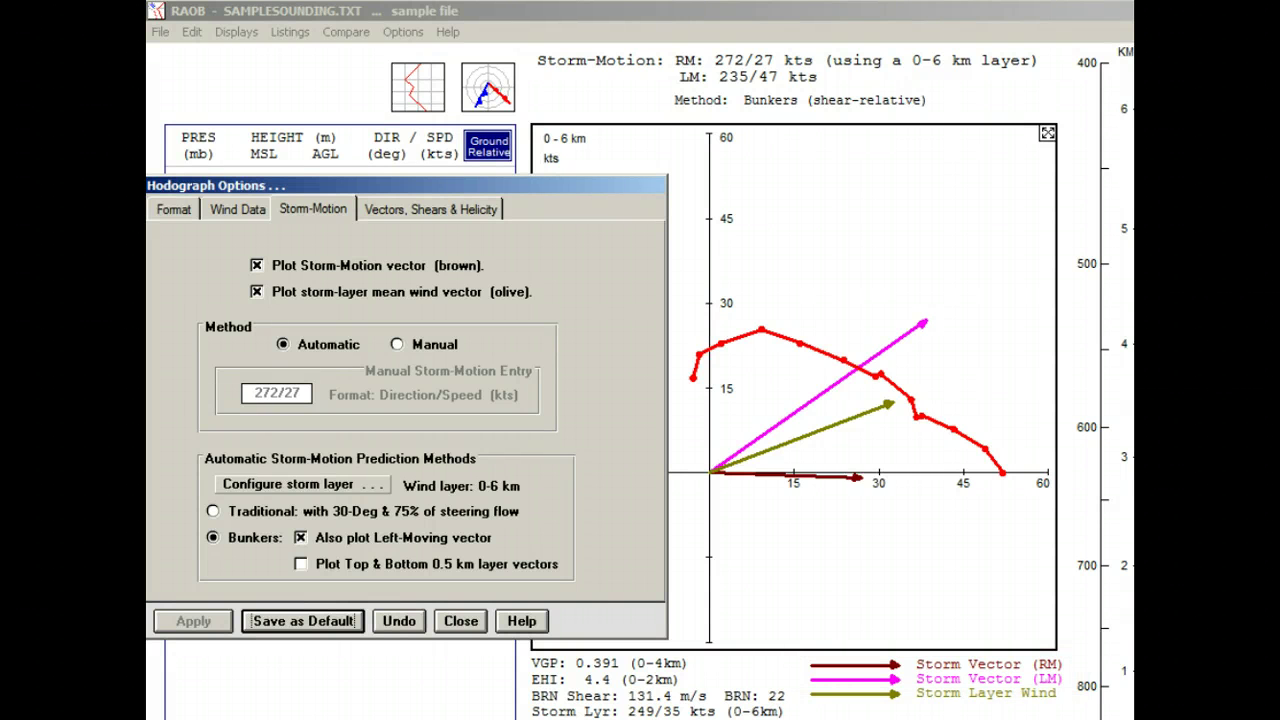
click(461, 621)
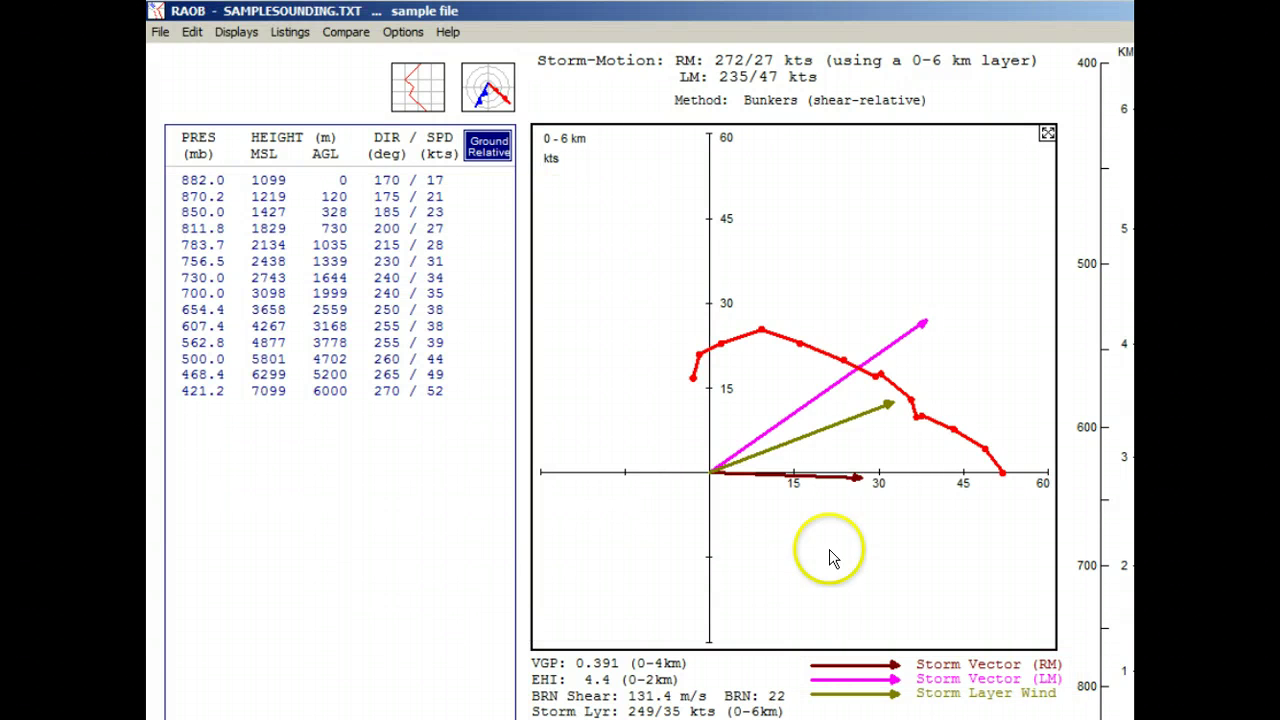
Shift the 500 mb wind point straight down to about 297°/48 kts, and restore the original sounding data.
drag(953, 429, 953, 597)
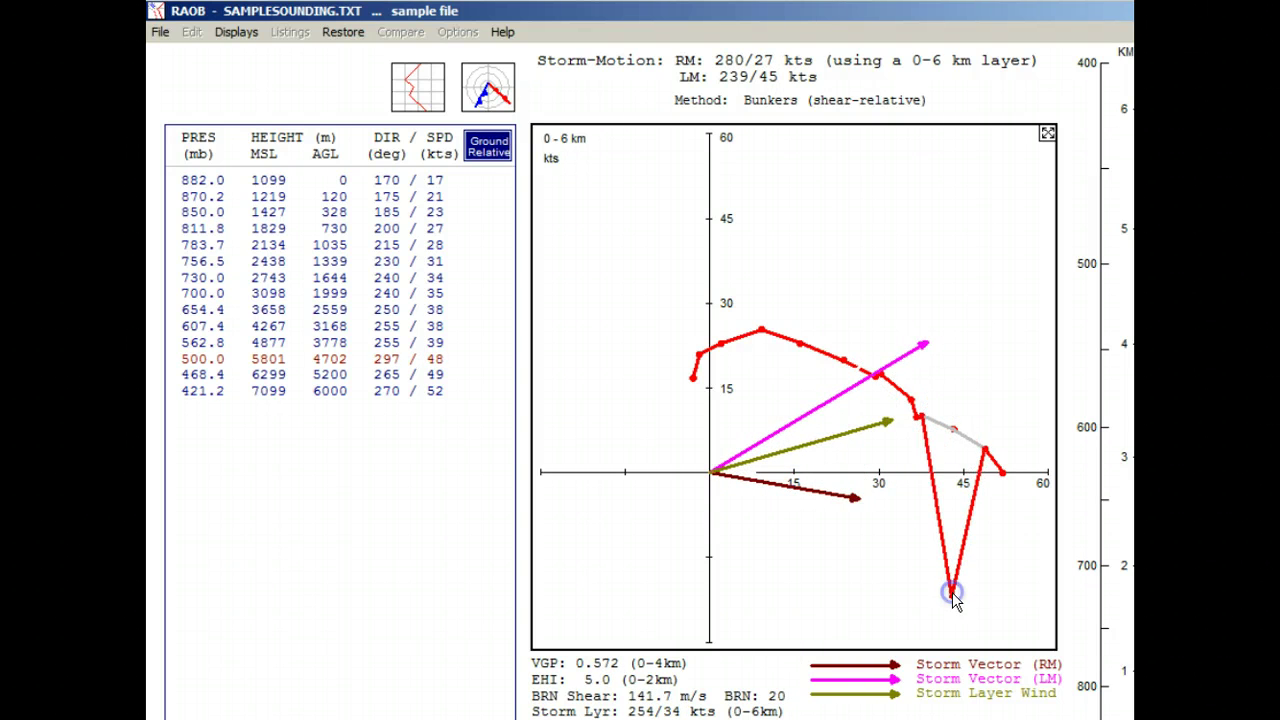
click(340, 32)
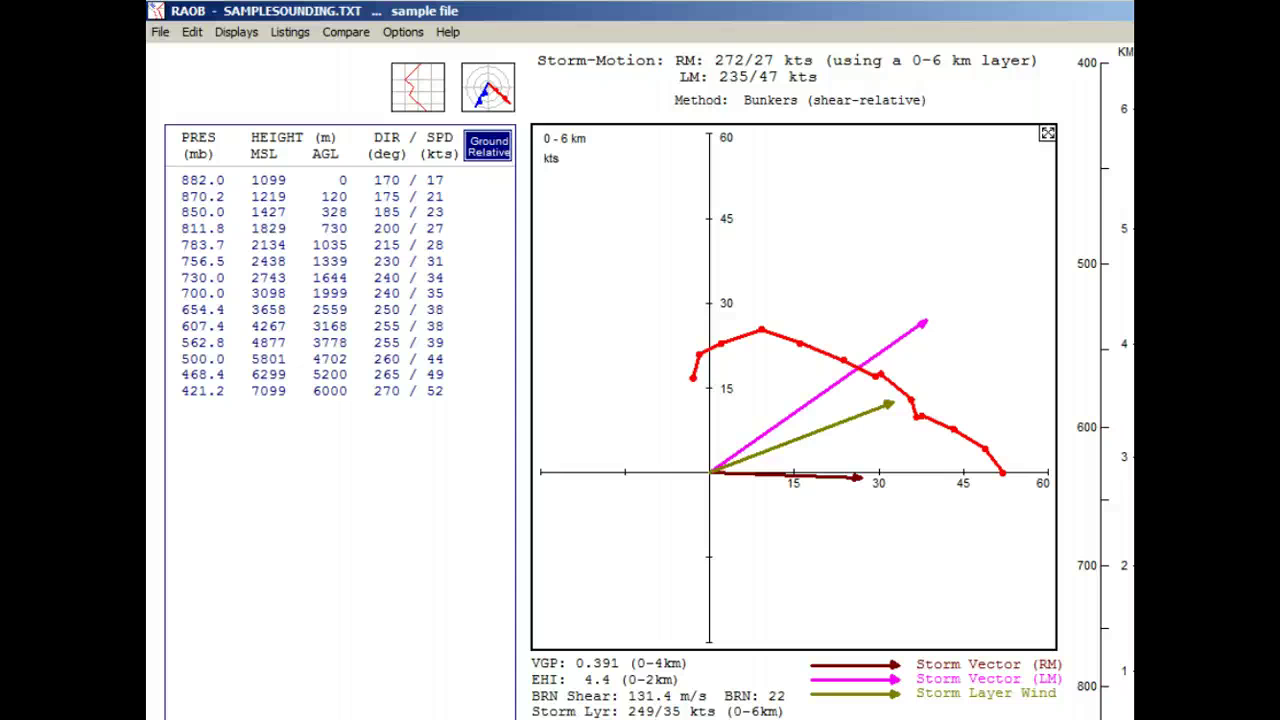
Plot the Bunkers top and bottom 0.5 km layer vectors on the hodograph through the storm-motion options.
right_click(577, 448)
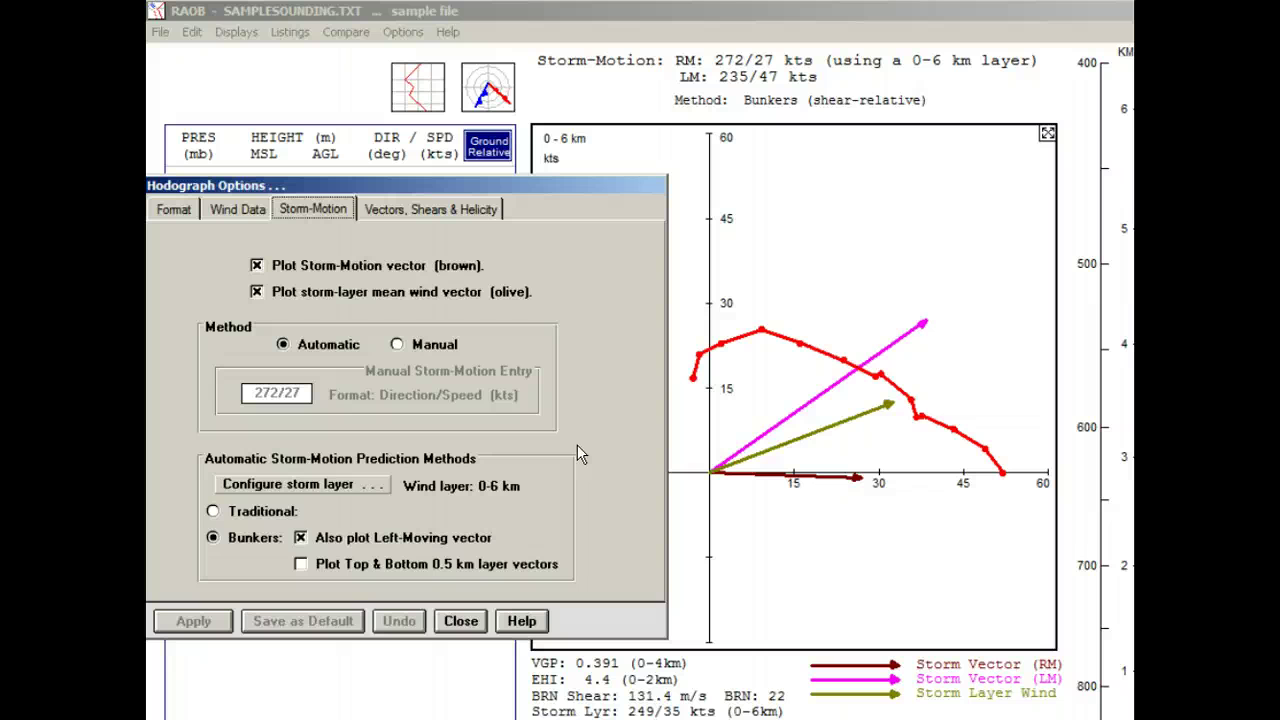
click(301, 564)
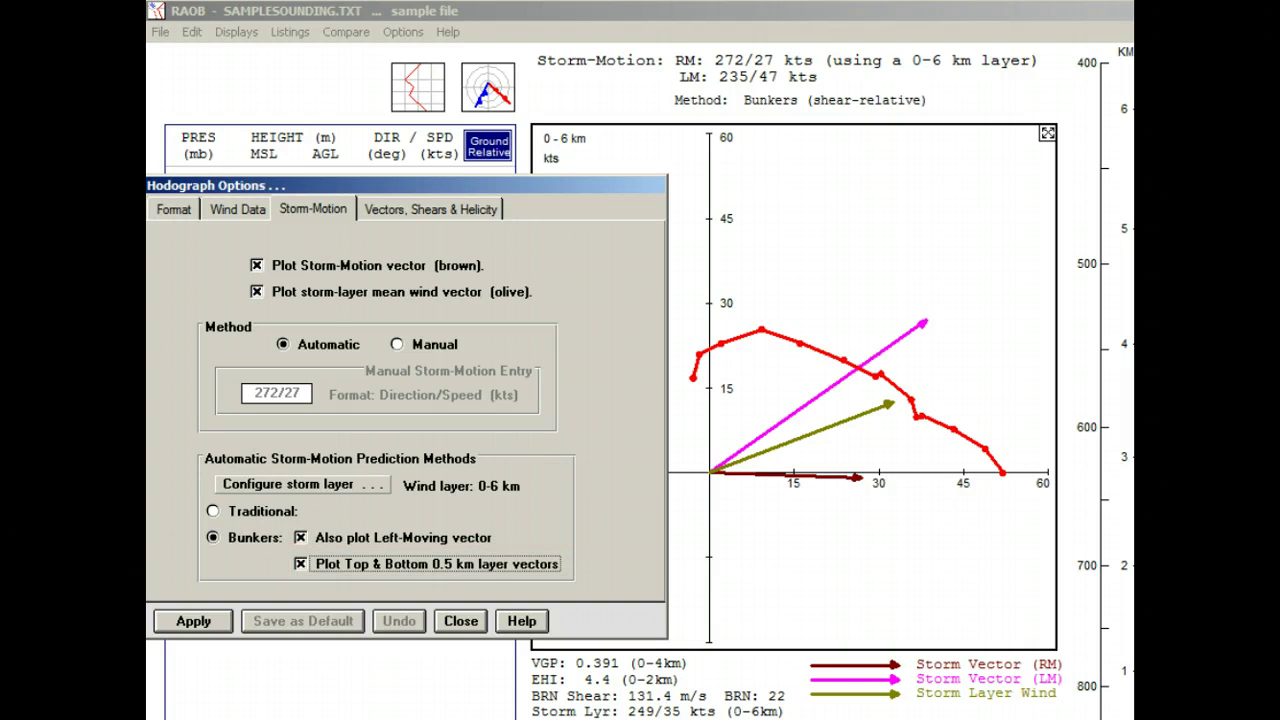
click(185, 625)
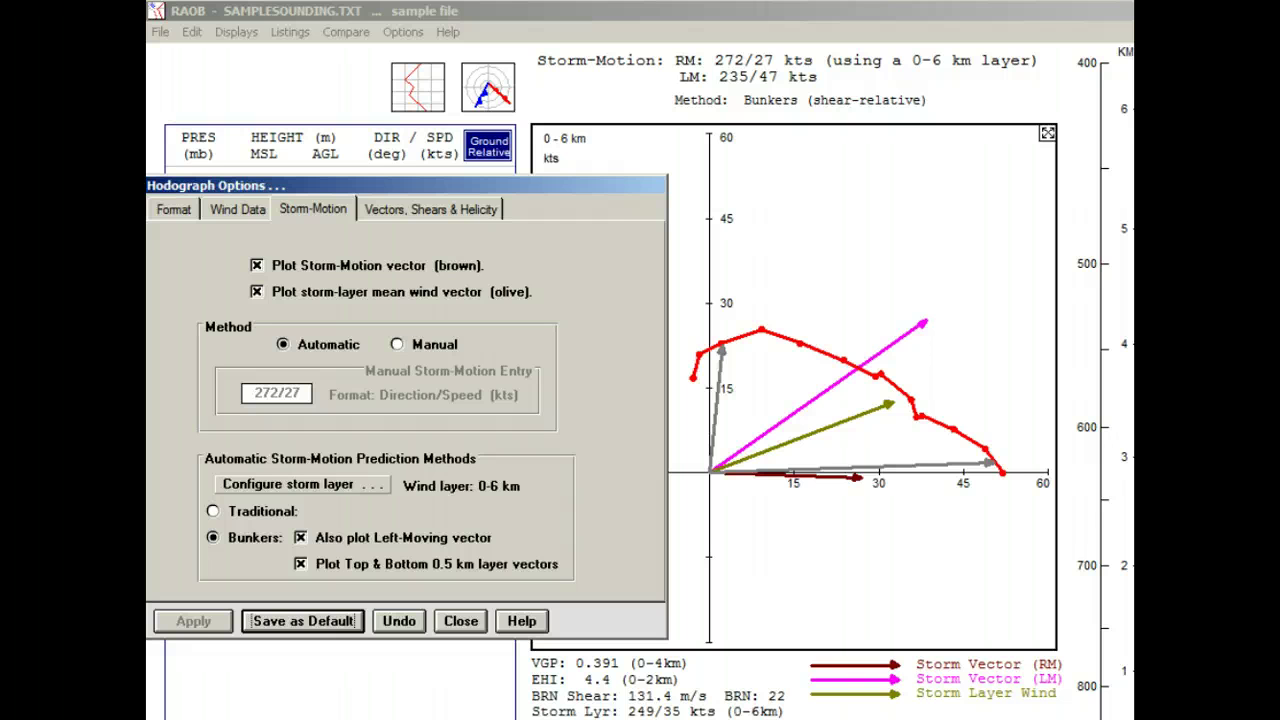
Set the storm-motion prediction method to Traditional, turn off the storm-layer mean wind vector, and apply both changes.
click(212, 510)
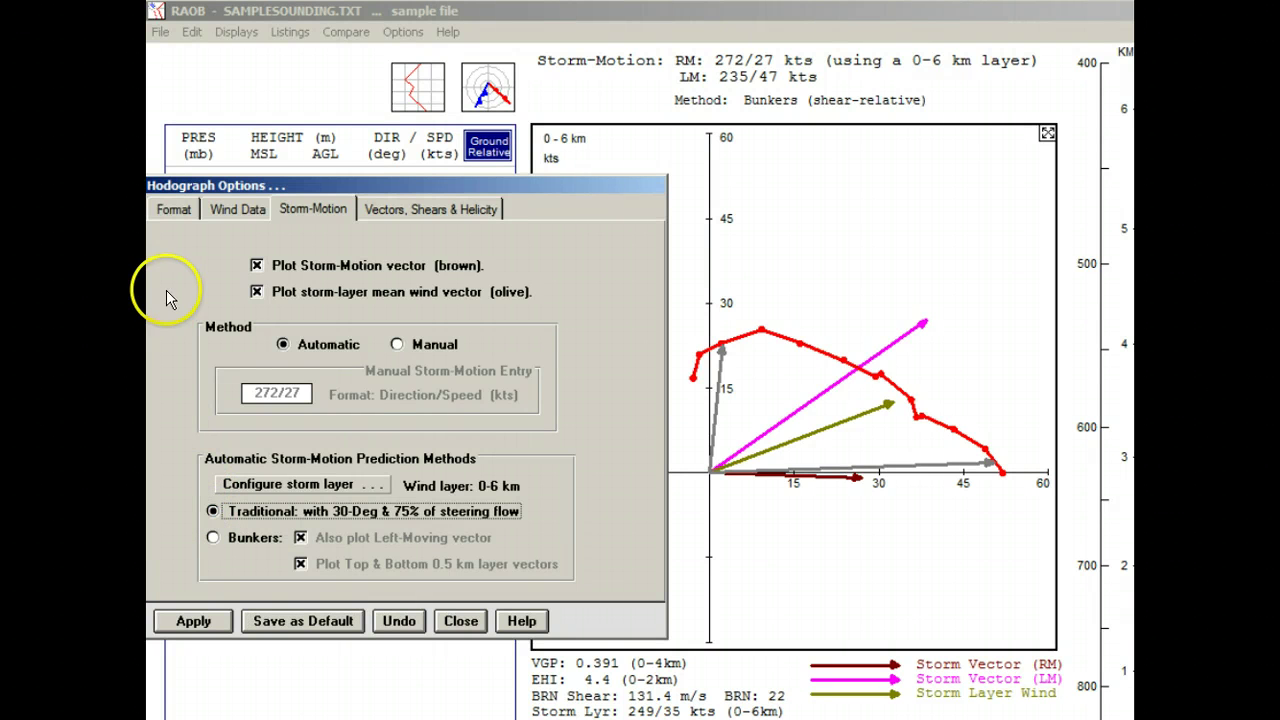
click(257, 292)
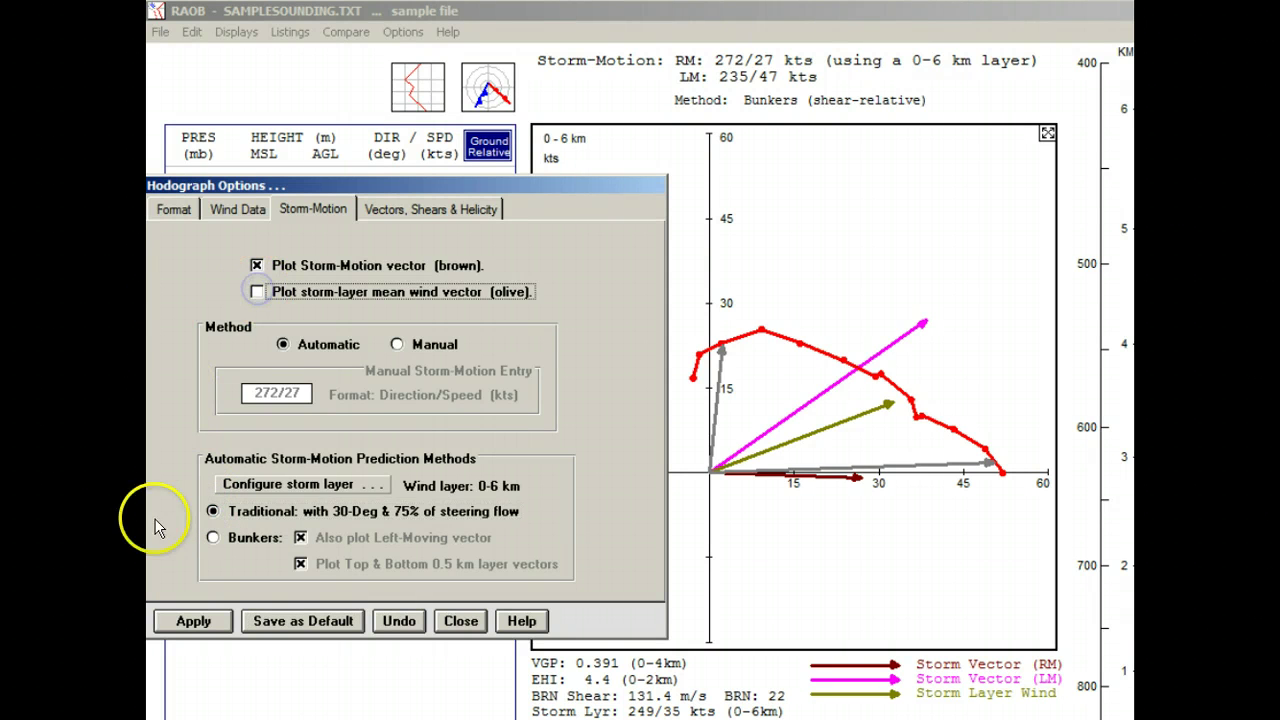
click(193, 621)
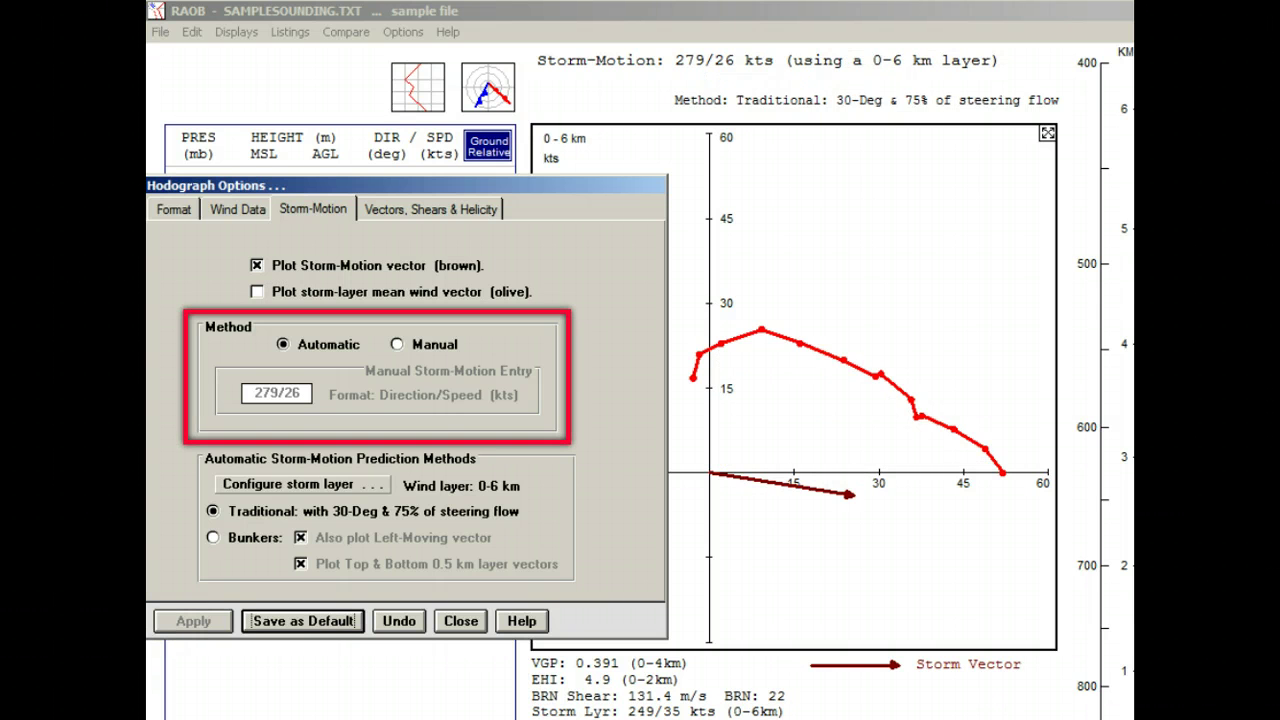
Switch the storm-motion method from Automatic to Manual and apply it to the hodograph.
click(397, 345)
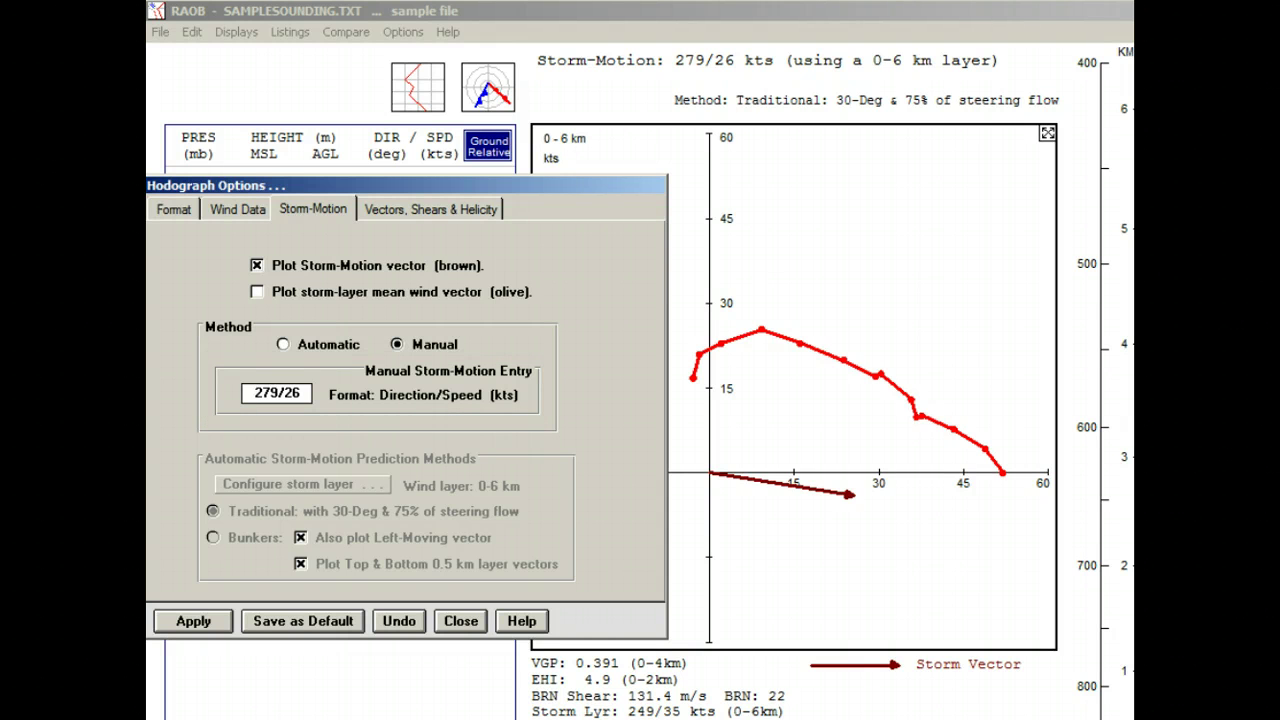
click(185, 620)
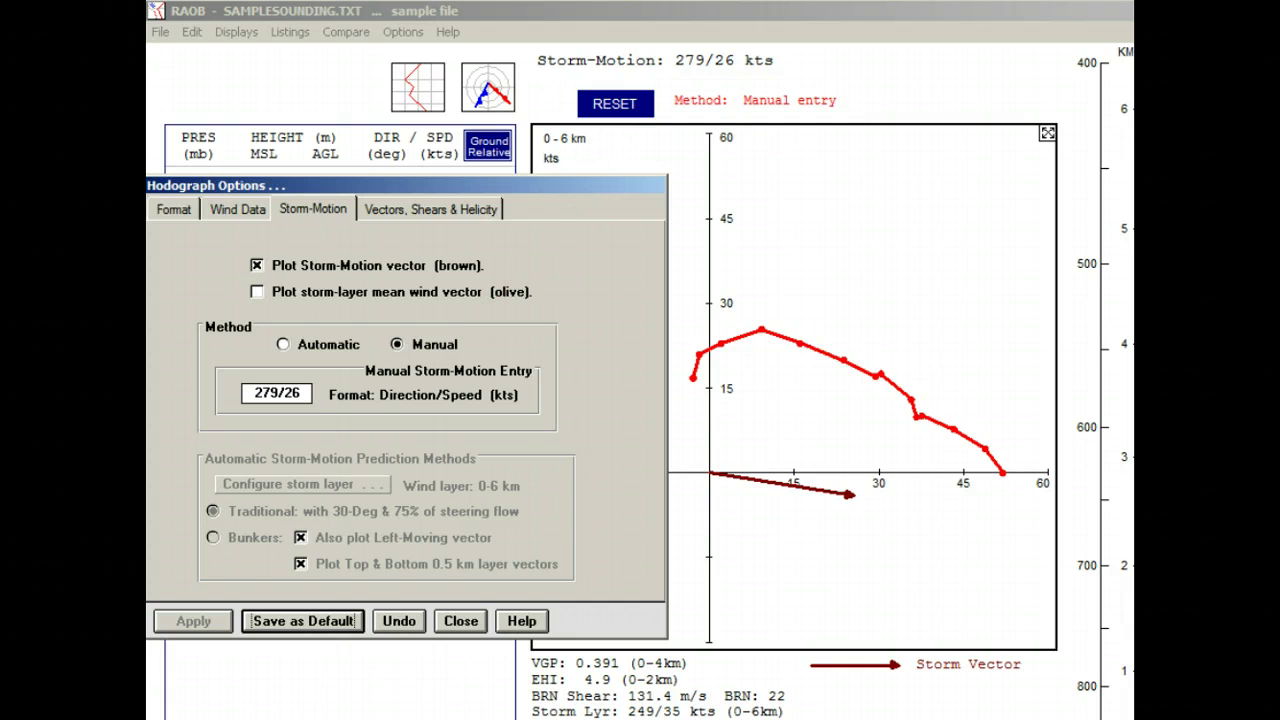
Set the manual storm motion to 279/60 kts, apply it to the hodograph, and close the options.
drag(284, 393, 301, 393)
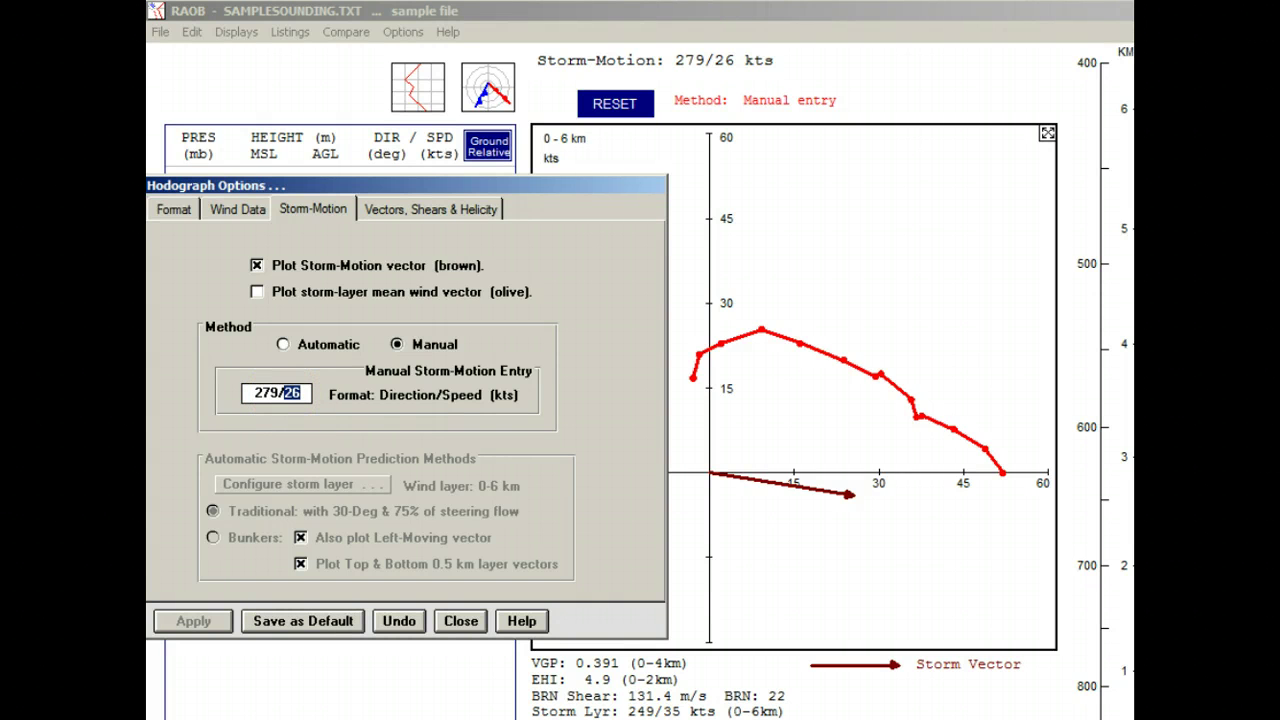
text(60)
click(196, 624)
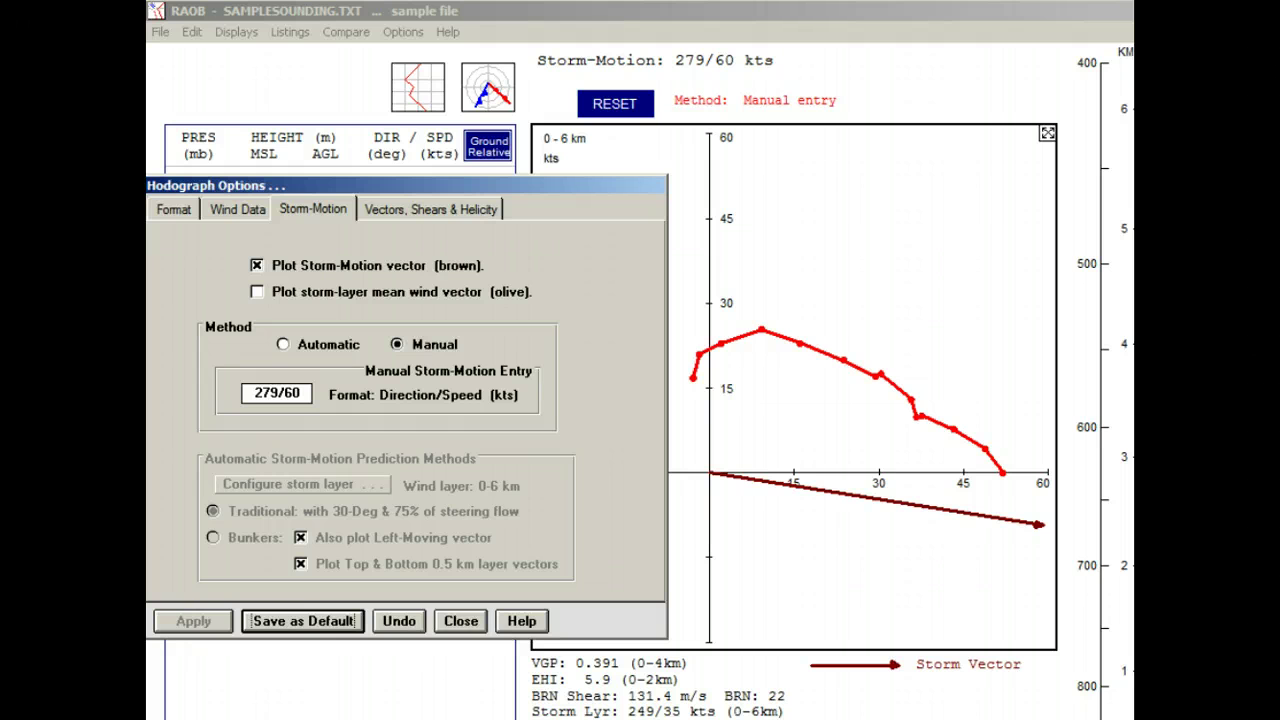
click(459, 622)
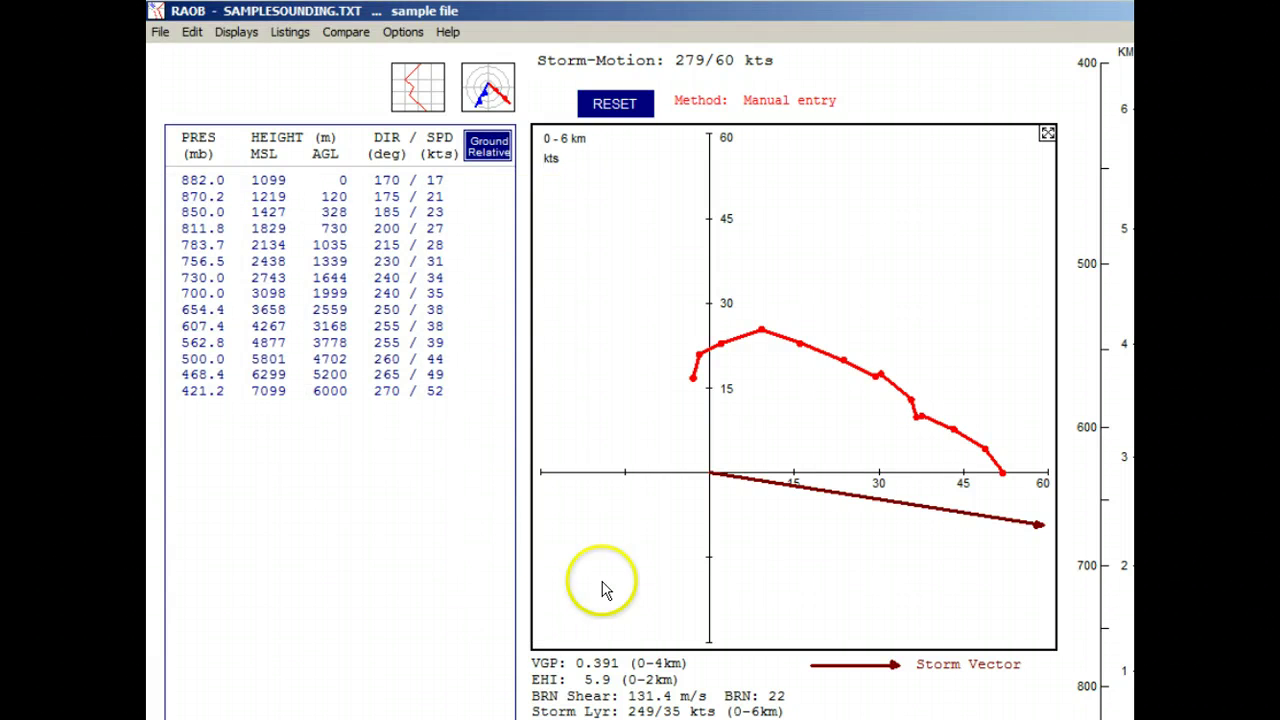
Move the 756.5 mb wind point to about 230°/26 kts and the 500 mb wind point to about 257°/46 kts on the hodograph.
mouse_move(843, 358)
mouse_down()
mouse_move(857, 311)
mouse_move(846, 359)
mouse_move(846, 320)
mouse_move(806, 333)
mouse_move(779, 376)
mouse_up()
drag(830, 415, 819, 381)
drag(951, 429, 933, 400)
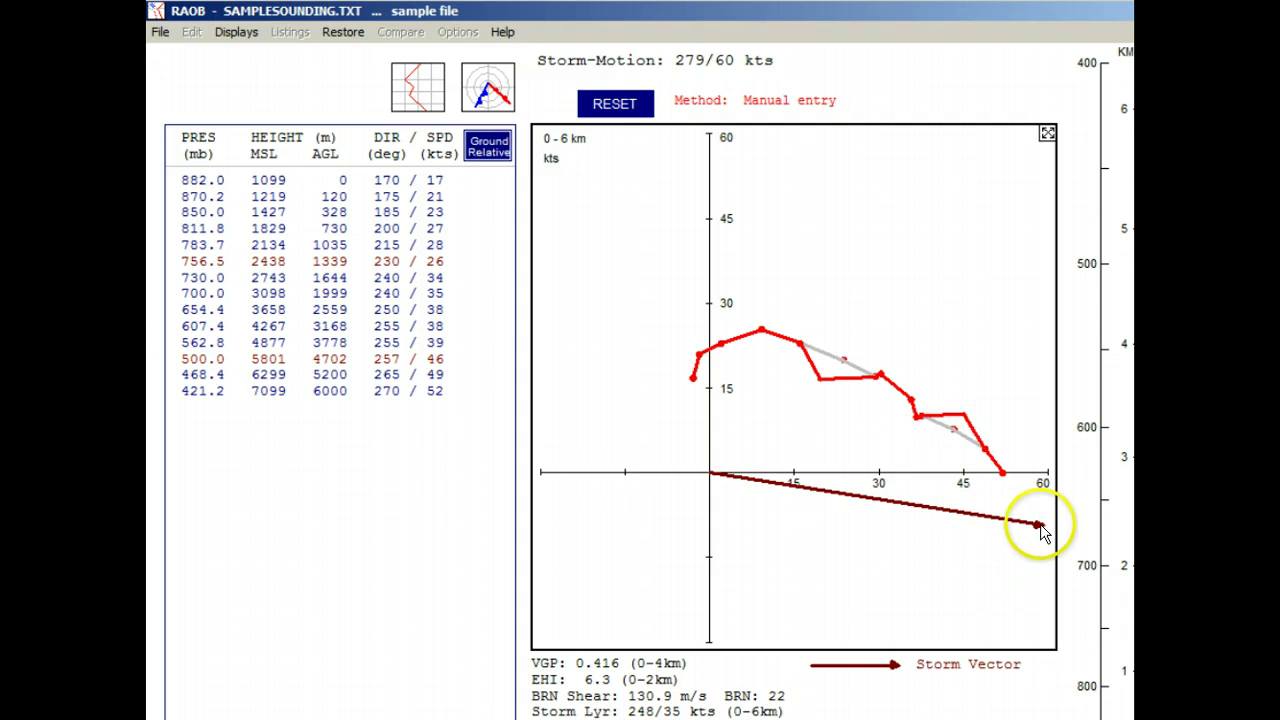
Move the storm vector's tip around the hodograph to about 285°/46 kts, and restore the original storm motion and sounding data.
drag(1040, 527, 735, 473)
mouse_move(803, 502)
mouse_down()
mouse_move(869, 563)
mouse_move(917, 526)
mouse_move(960, 422)
mouse_move(960, 320)
mouse_move(880, 289)
mouse_move(826, 351)
mouse_move(808, 445)
mouse_move(840, 529)
mouse_move(903, 557)
mouse_move(958, 540)
mouse_up()
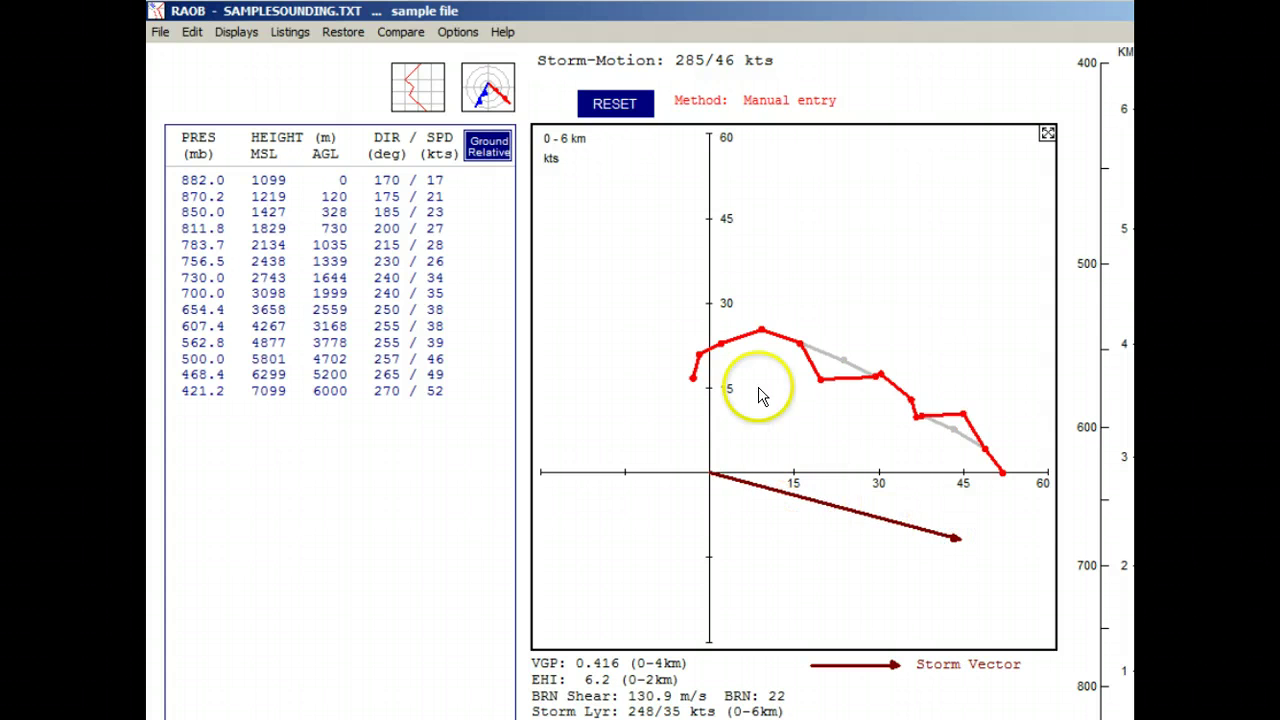
click(612, 103)
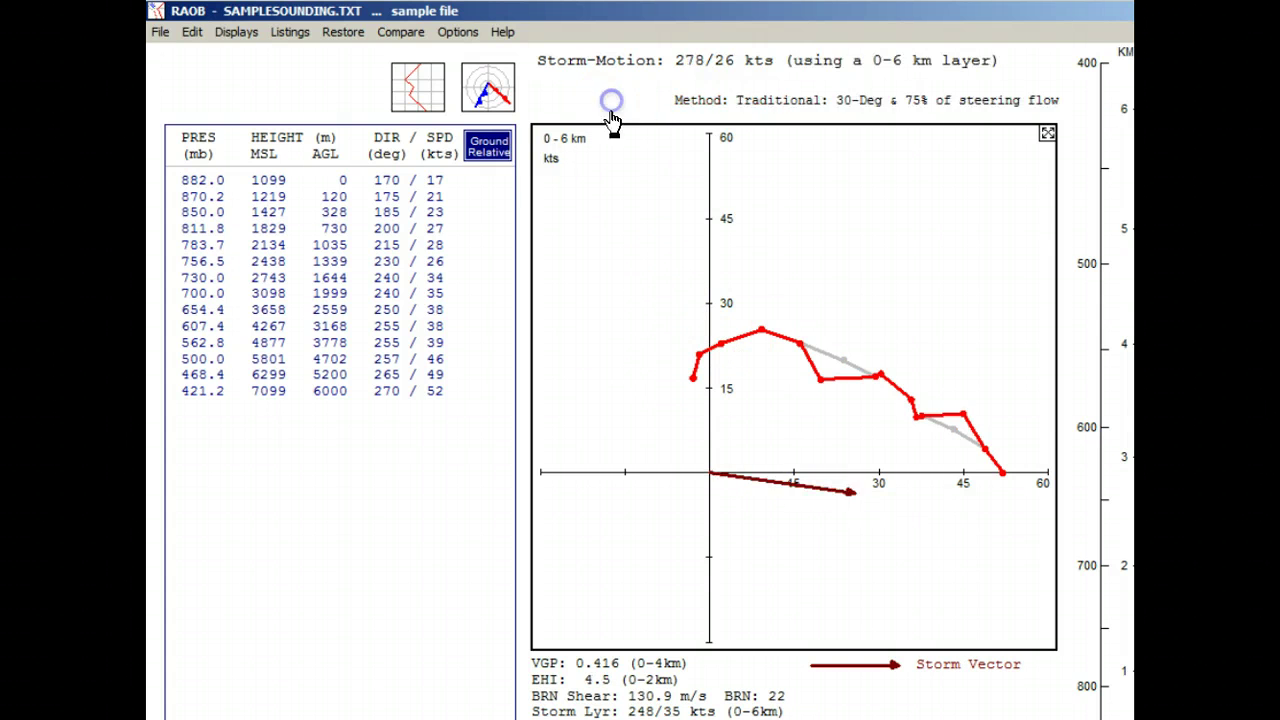
click(340, 34)
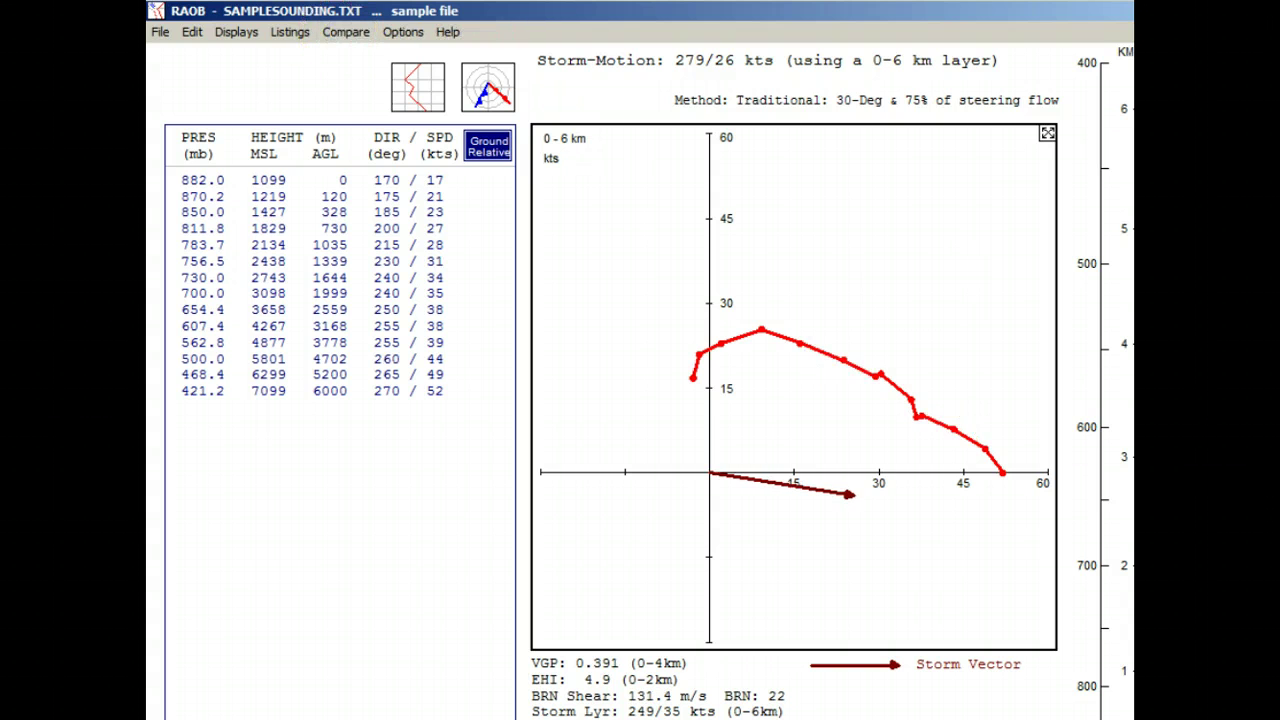
Check the selected method in the hodograph's storm-motion options and close them without changes.
click(558, 567)
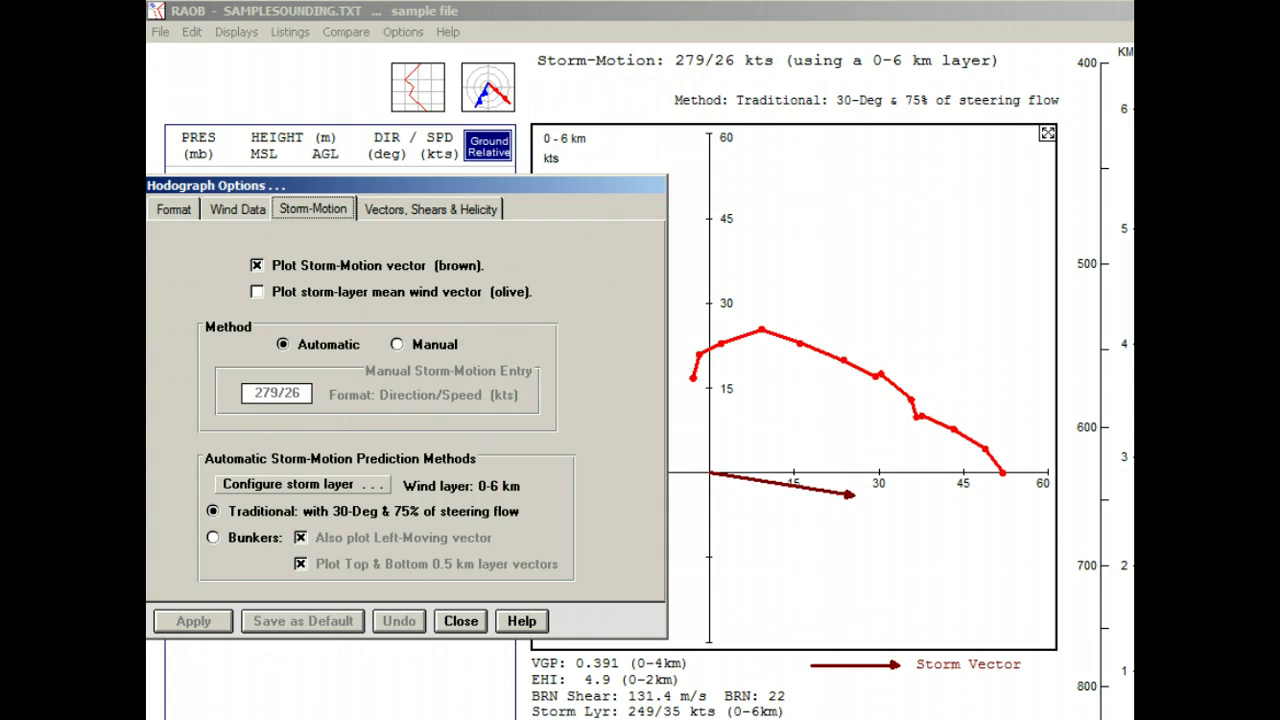
click(459, 621)
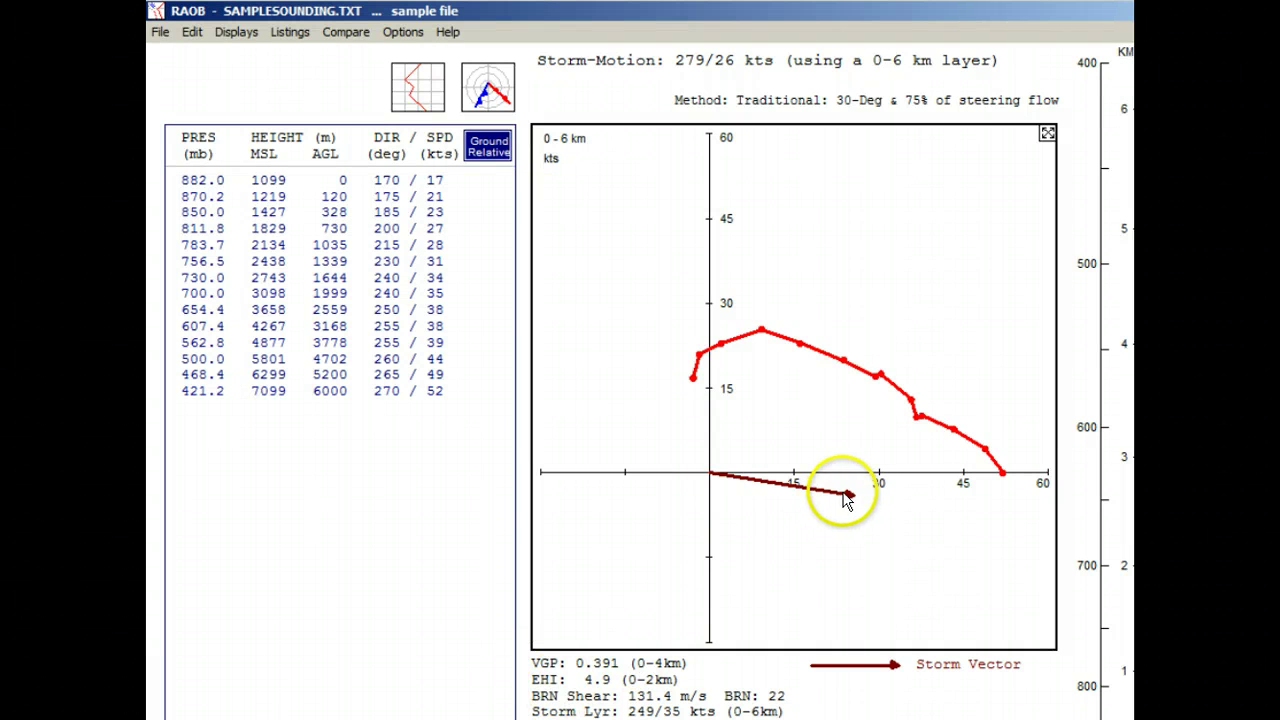
Move the storm vector's tip to about 290°/28 kts and to about 228°/55 kts, resetting the storm motion after each move.
mouse_move(851, 500)
mouse_down()
mouse_move(829, 509)
mouse_move(766, 451)
mouse_move(680, 431)
mouse_move(646, 477)
mouse_move(680, 520)
mouse_move(766, 520)
mouse_move(826, 368)
mouse_move(910, 395)
mouse_move(911, 503)
mouse_move(851, 540)
mouse_move(856, 524)
mouse_up()
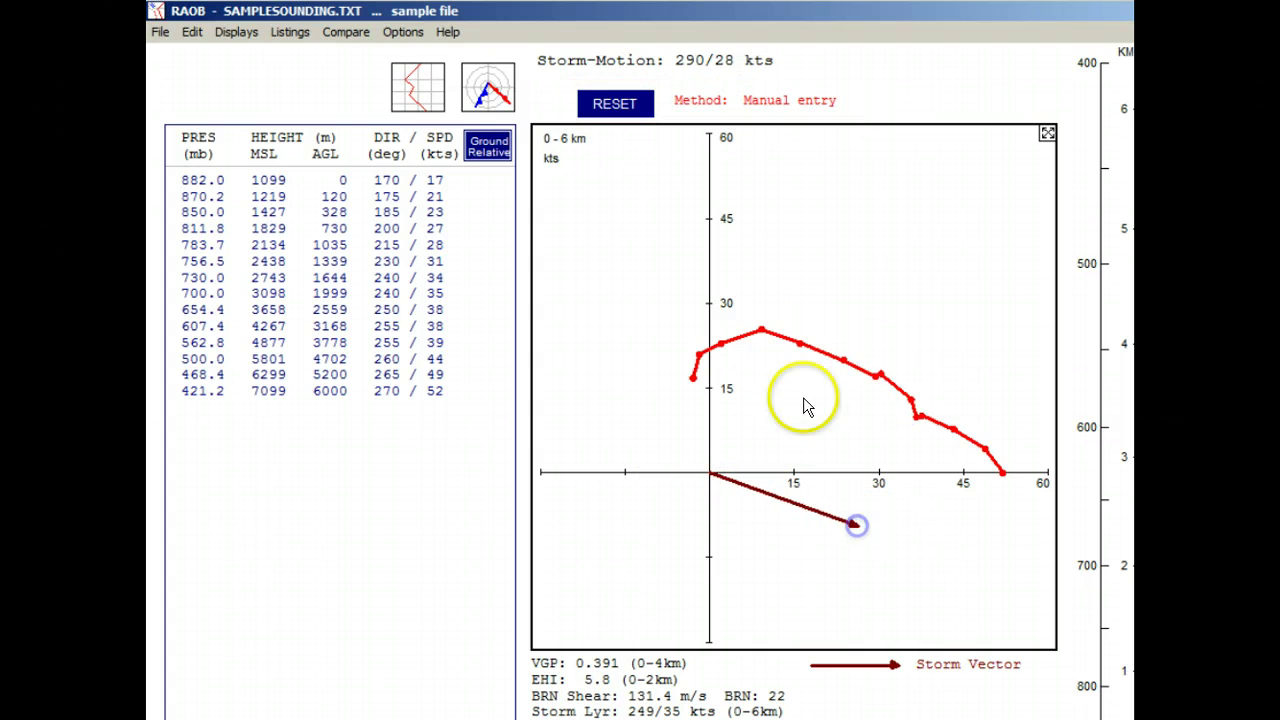
click(598, 103)
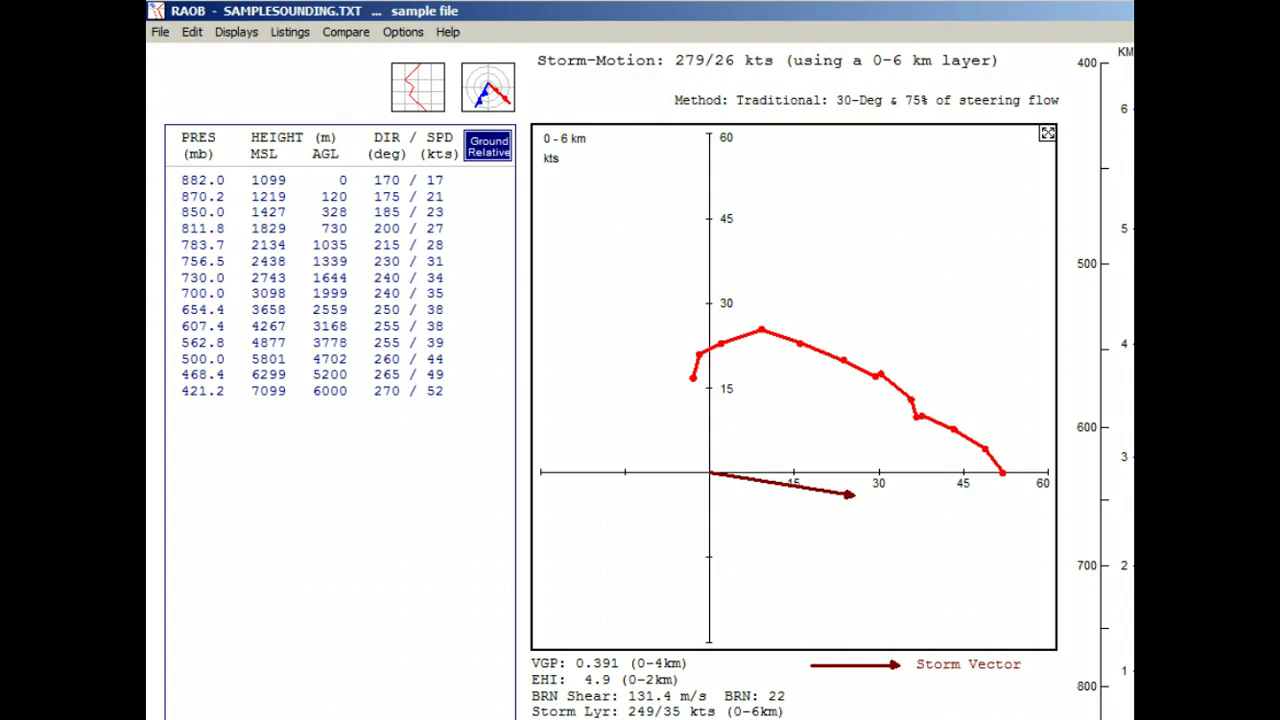
drag(850, 497, 938, 267)
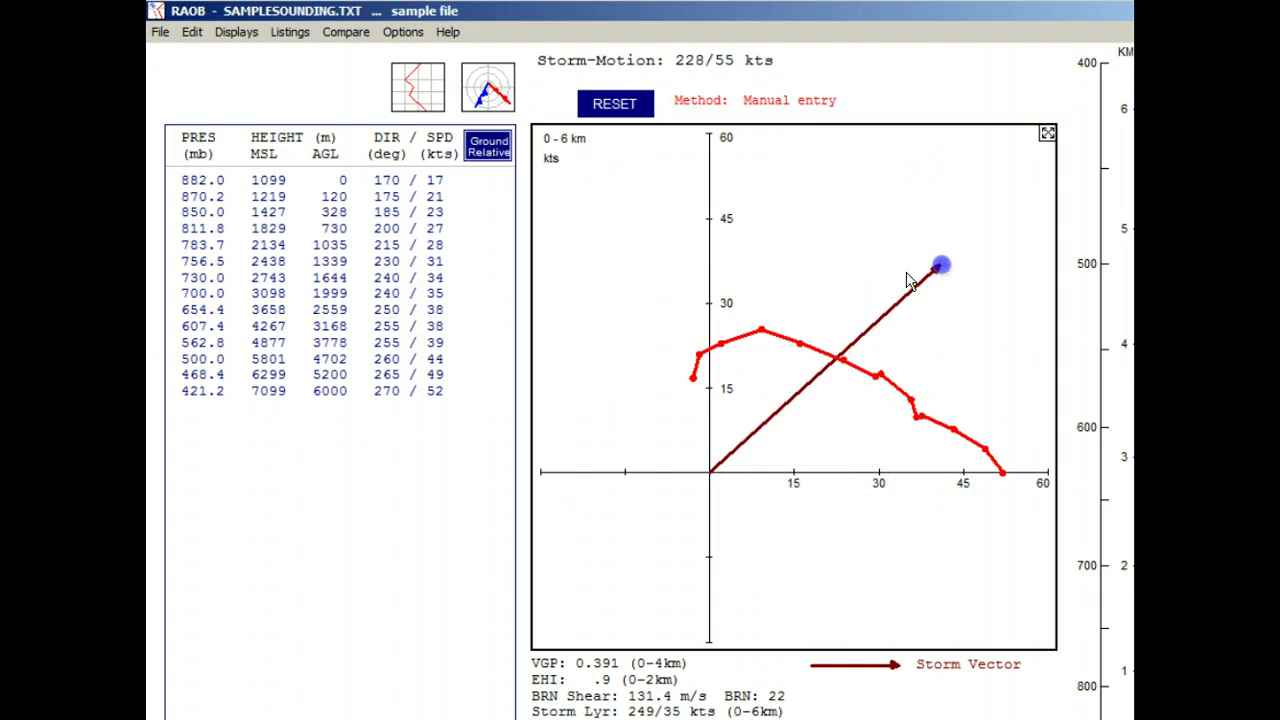
click(614, 103)
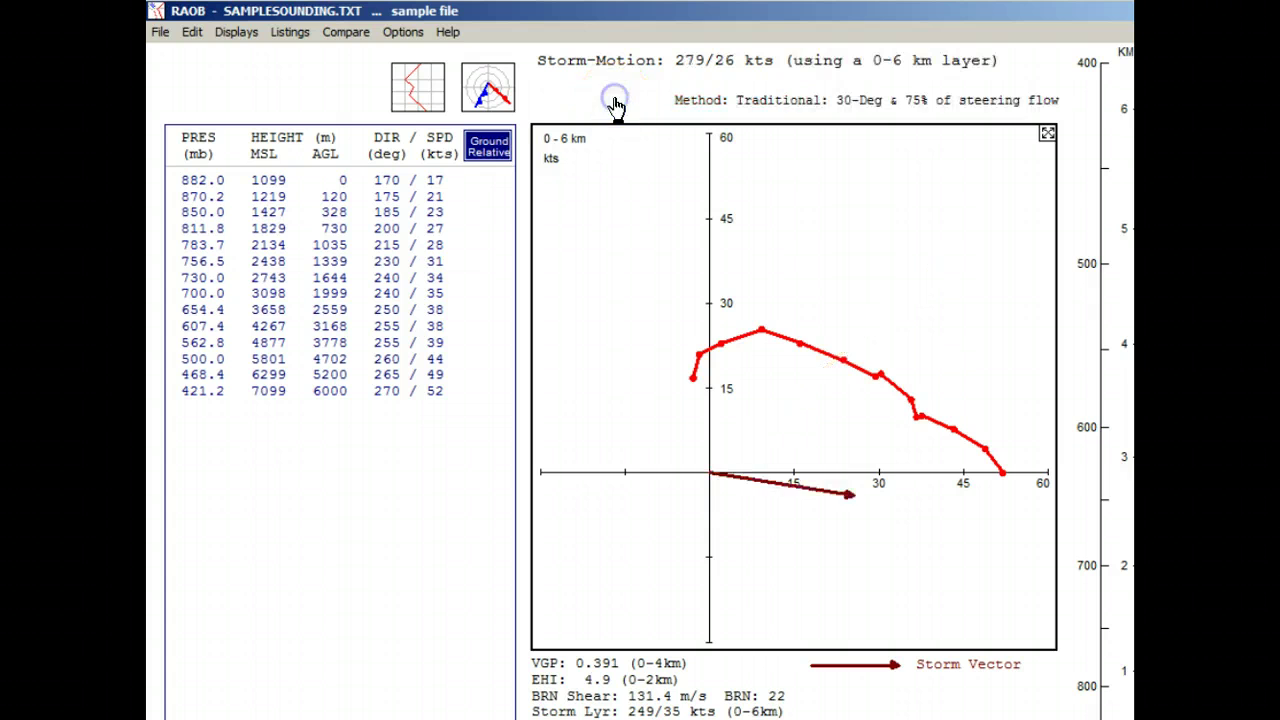